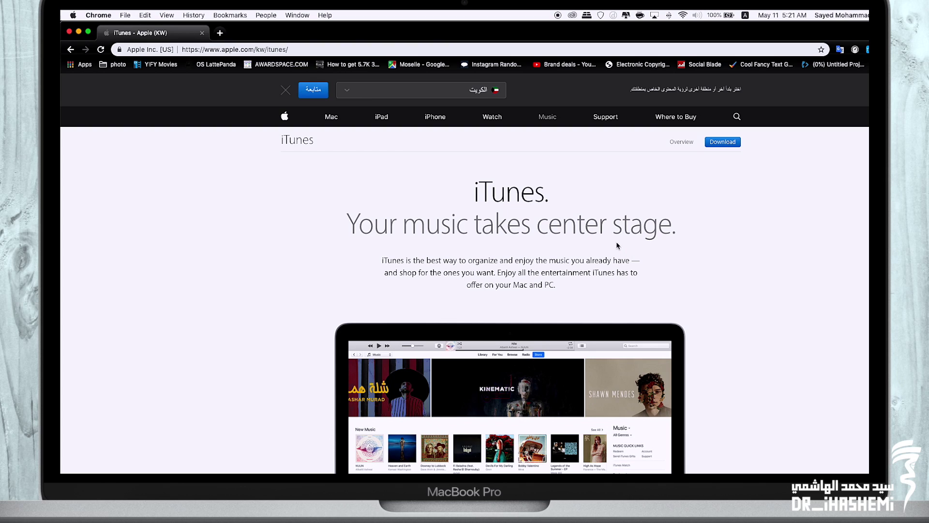
# Switch to iTunes and open the قرآن folder in Finder.
pyautogui.click(746, 465)
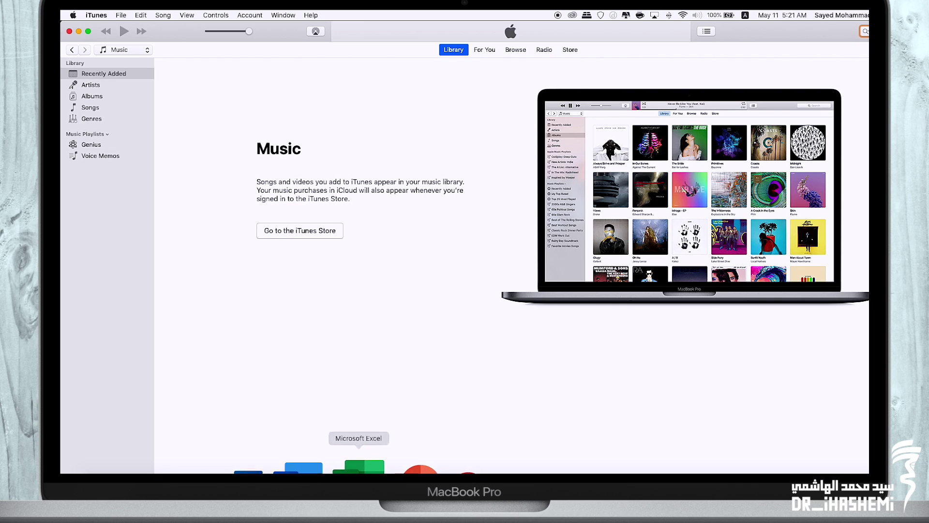
pyautogui.click(358, 465)
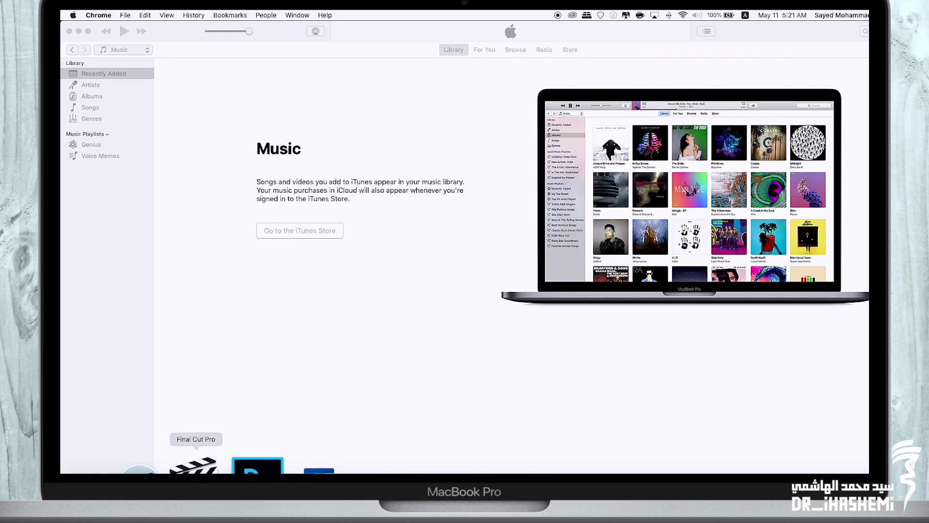
pyautogui.click(139, 465)
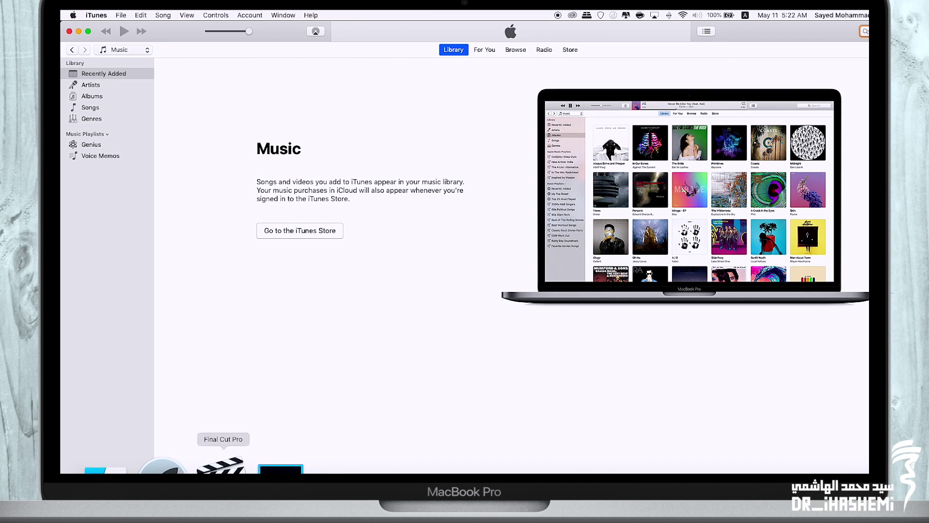
pyautogui.click(139, 466)
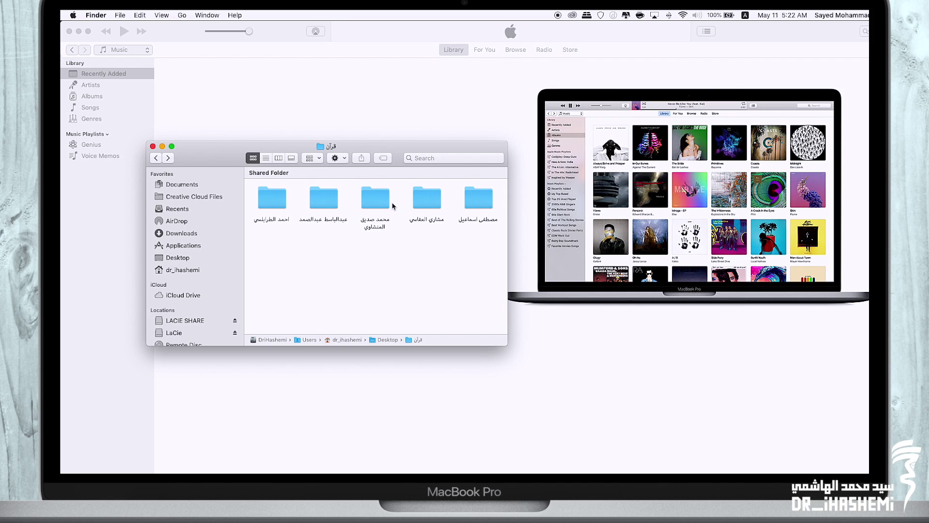
# Look through the reciter folders in قرآن and open the محمد صديق المنشاوي folder.
pyautogui.click(273, 202)
pyautogui.click(333, 209)
pyautogui.doubleClick(380, 206)
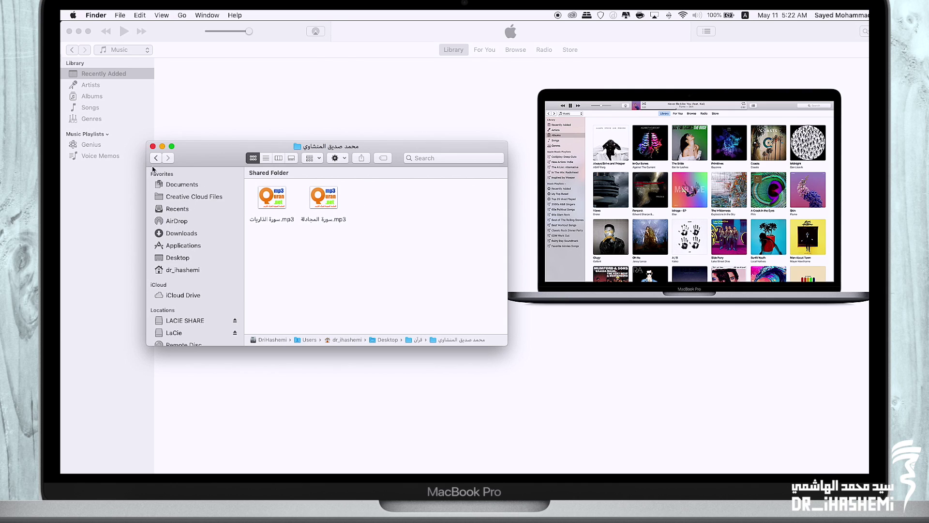
# Choose the Music library in iTunes and import all the reciter folders from the قرآن folder into it.
pyautogui.click(272, 114)
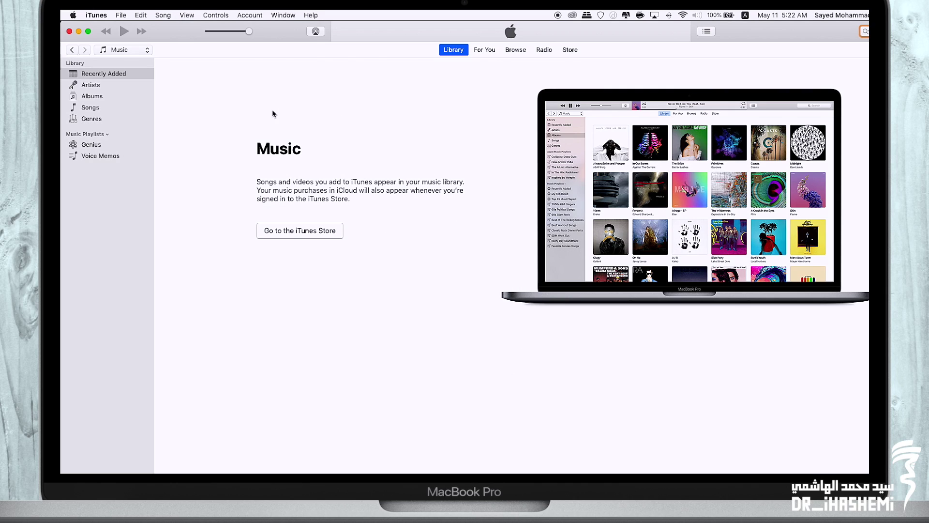
pyautogui.click(118, 50)
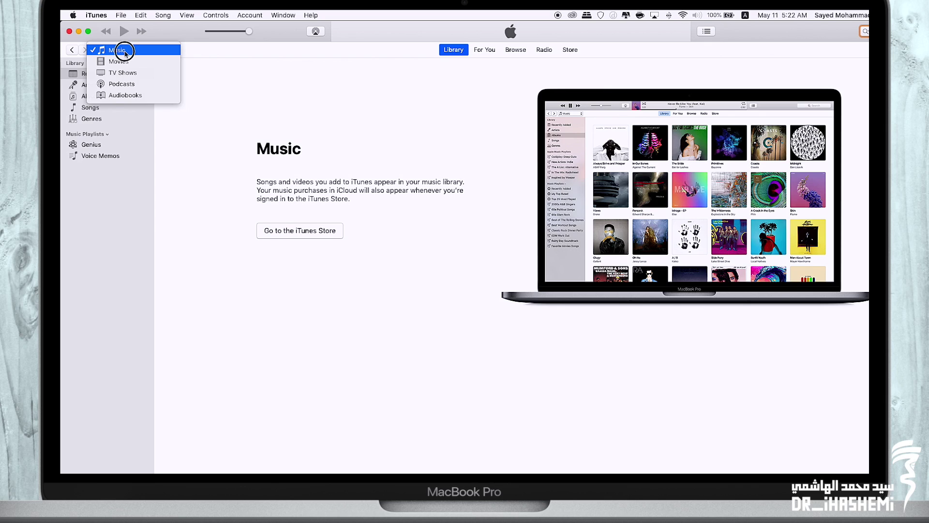
pyautogui.click(125, 53)
pyautogui.moveTo(203, 471)
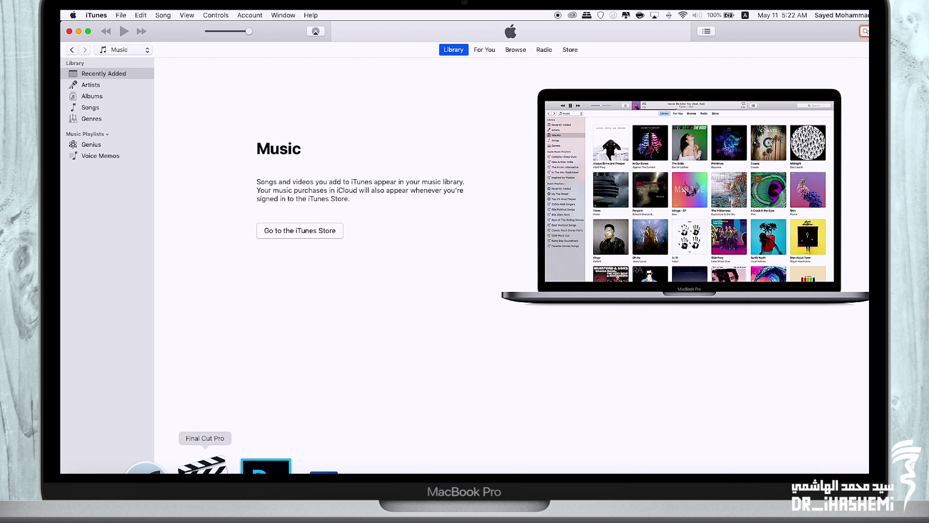
pyautogui.click(142, 468)
pyautogui.moveTo(490, 265); pyautogui.dragTo(269, 93)
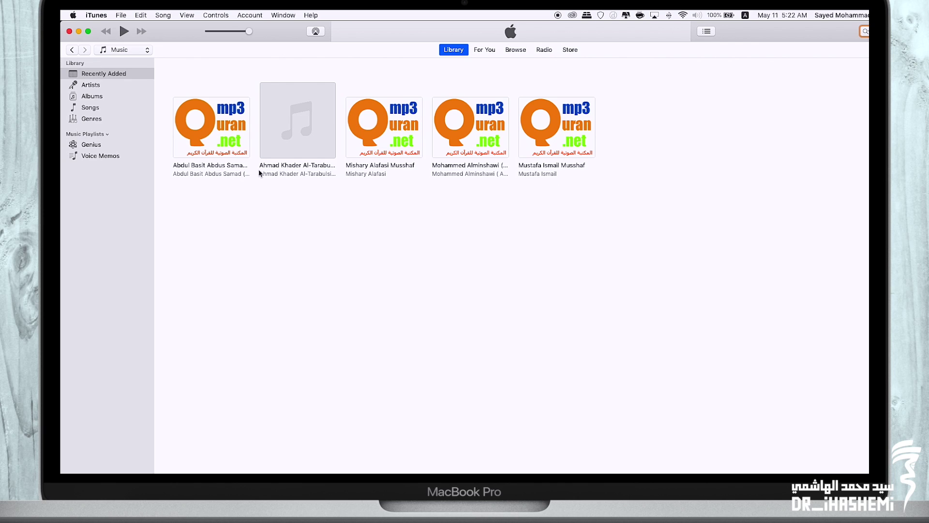
# Examine the imported Abdul Basit Abdus Samad (Warsh) album and the library's artist and song lists.
pyautogui.moveTo(229, 146)
pyautogui.click(232, 137)
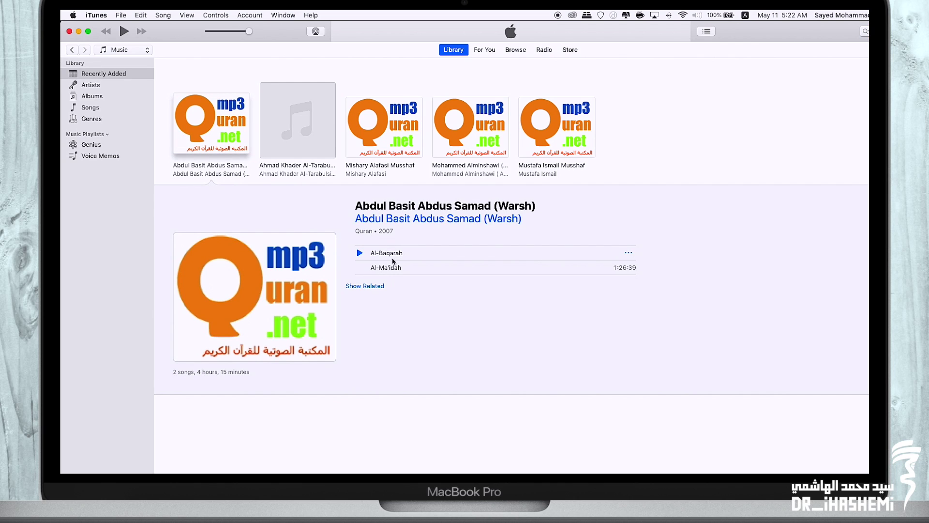
pyautogui.moveTo(310, 129)
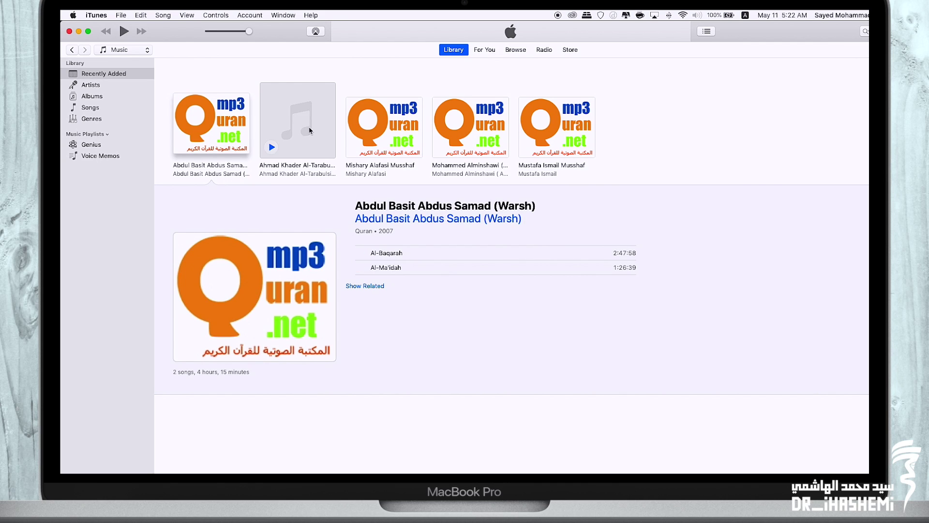
pyautogui.click(100, 85)
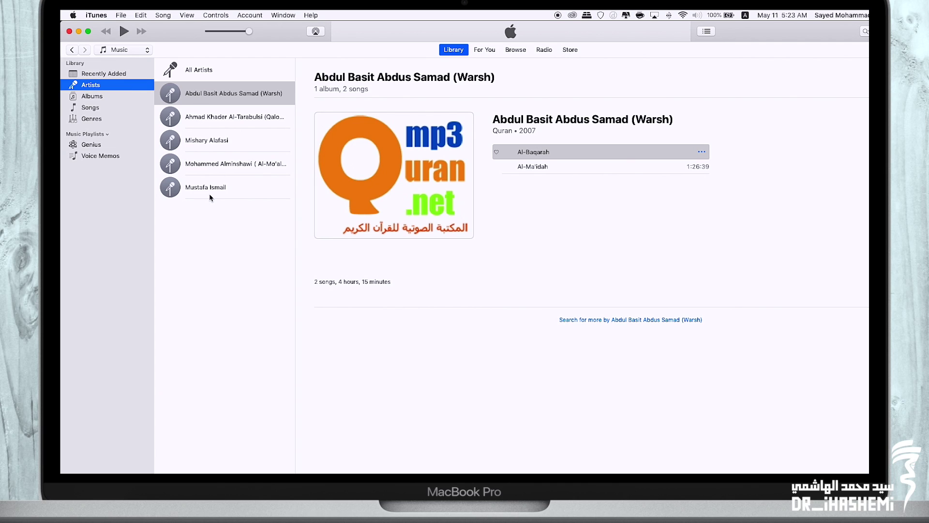
pyautogui.click(102, 110)
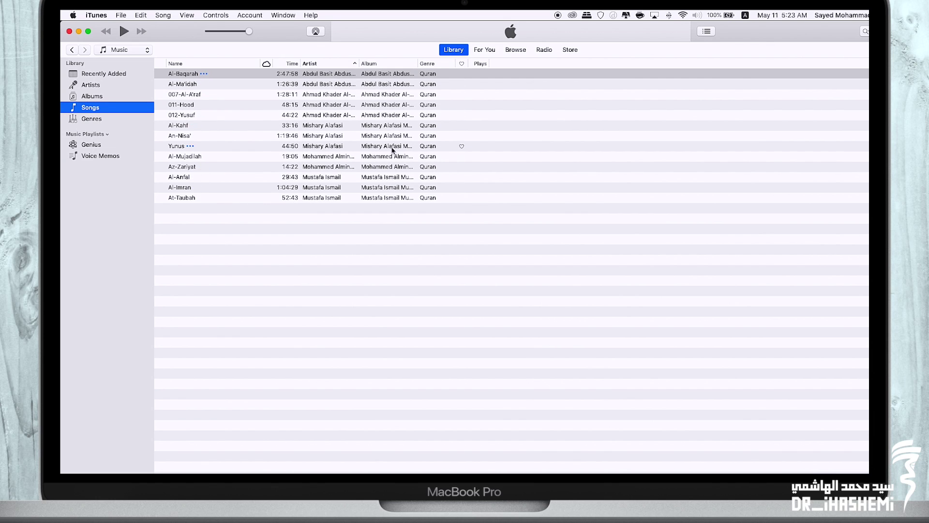
# Set the album of all the songs from Al-Baqarah to At-Taubah together to القرآن الكريم.
pyautogui.click(385, 75)
pyautogui.click(384, 75)
pyautogui.click(344, 74)
pyautogui.press('Return')
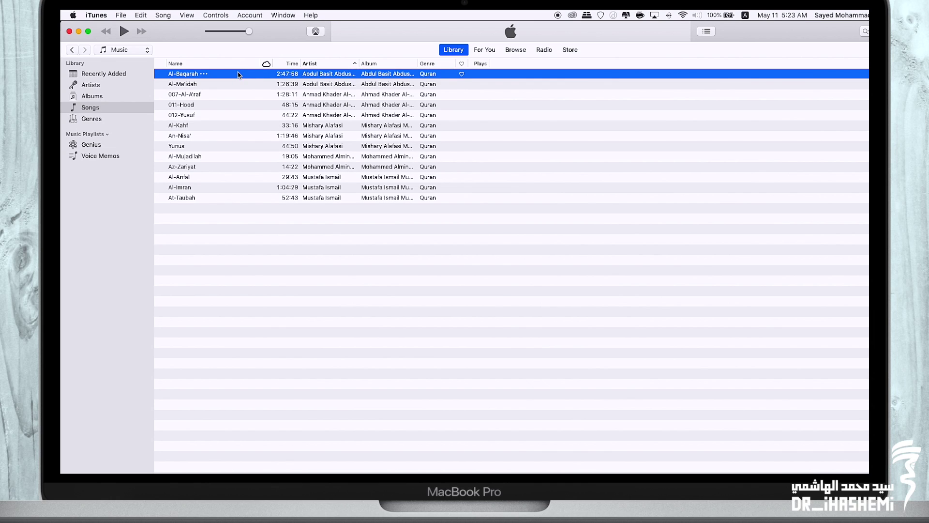
pyautogui.keyDown('shift'); pyautogui.click(381, 198); pyautogui.keyUp('shift')
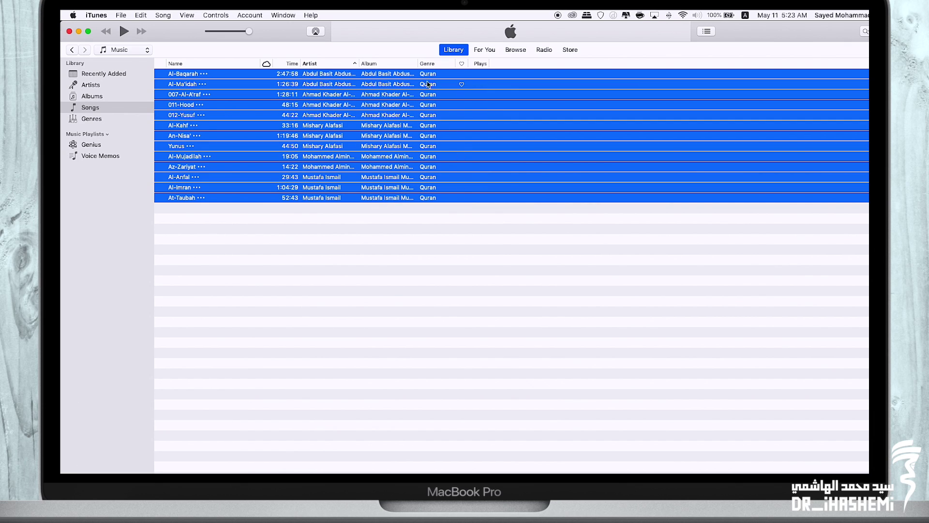
pyautogui.rightClick(265, 78)
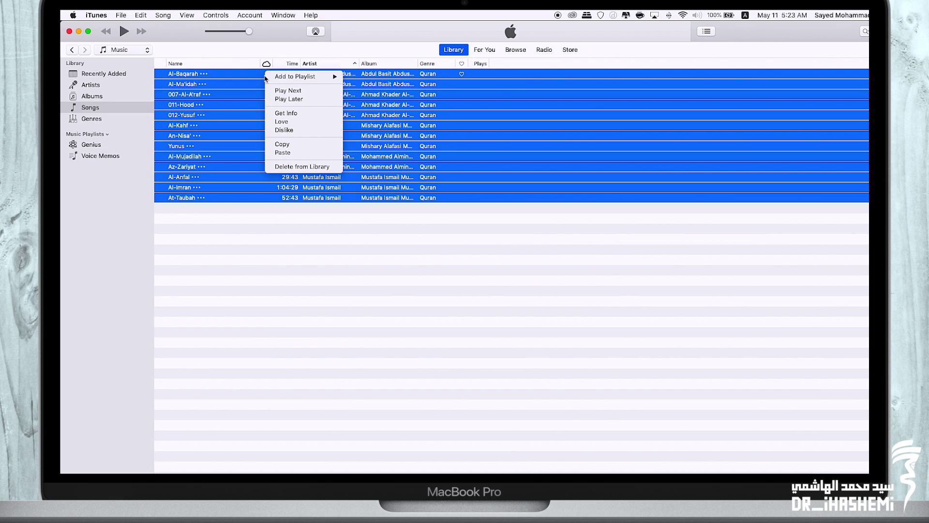
pyautogui.click(305, 114)
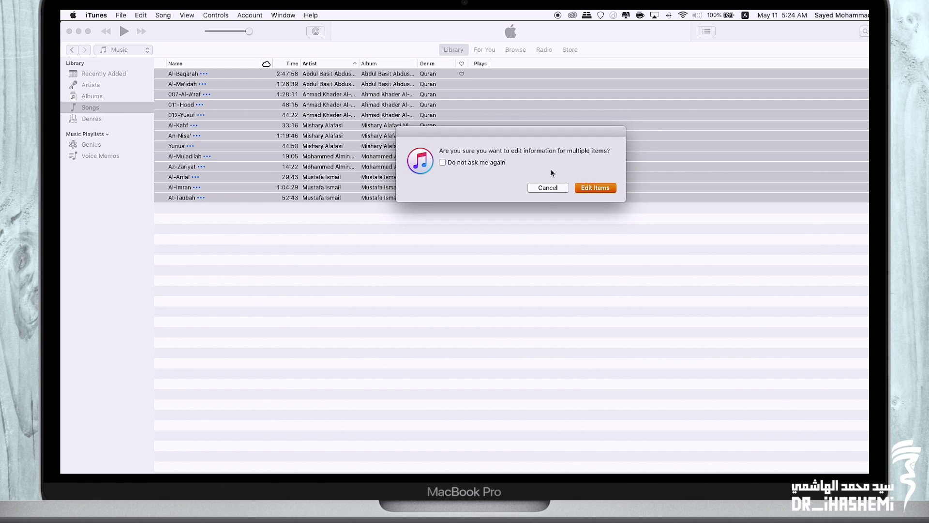
pyautogui.click(586, 188)
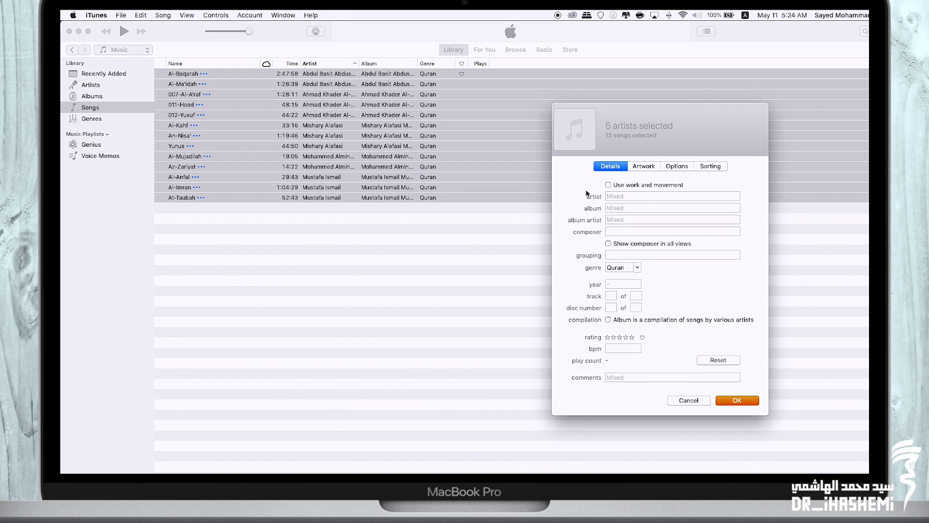
pyautogui.moveTo(648, 108); pyautogui.dragTo(460, 81)
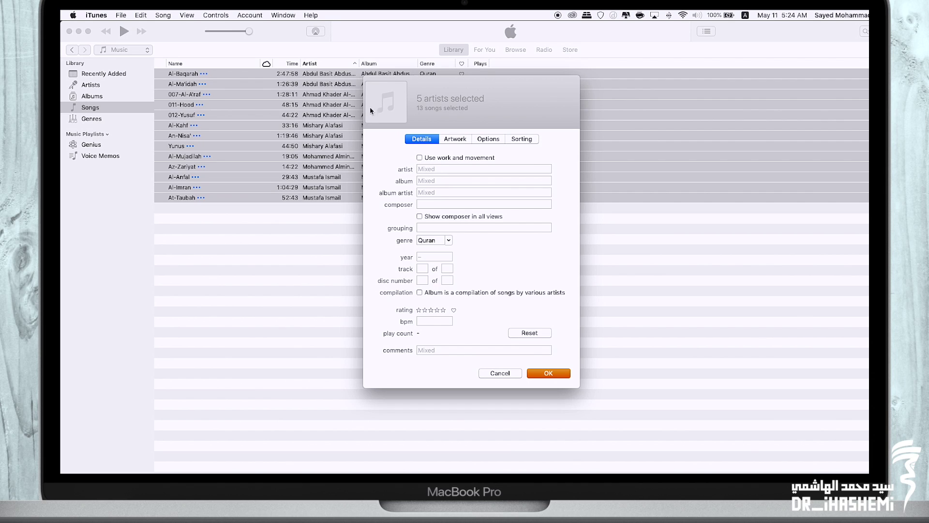
pyautogui.click(439, 181)
pyautogui.moveTo(443, 86); pyautogui.dragTo(448, 167)
pyautogui.write('hg')
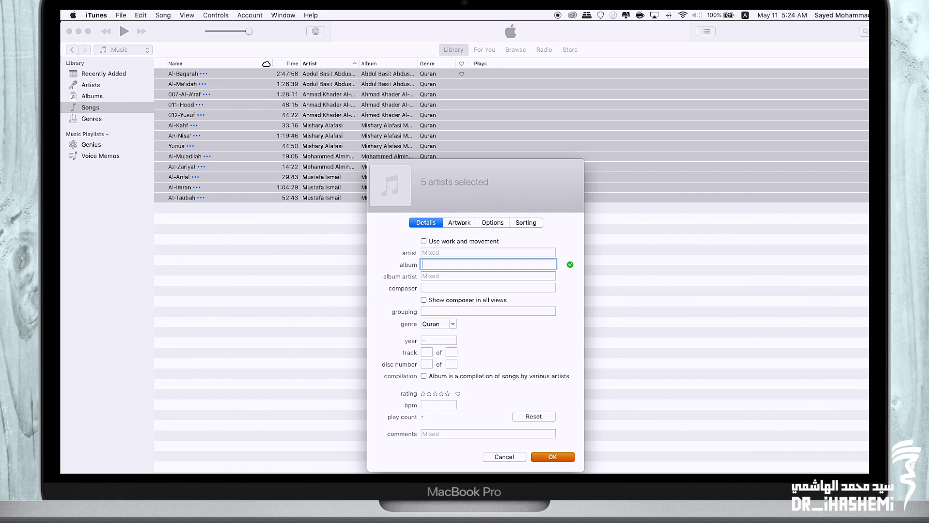
pyautogui.write('قرآن الكريم')
pyautogui.click(550, 457)
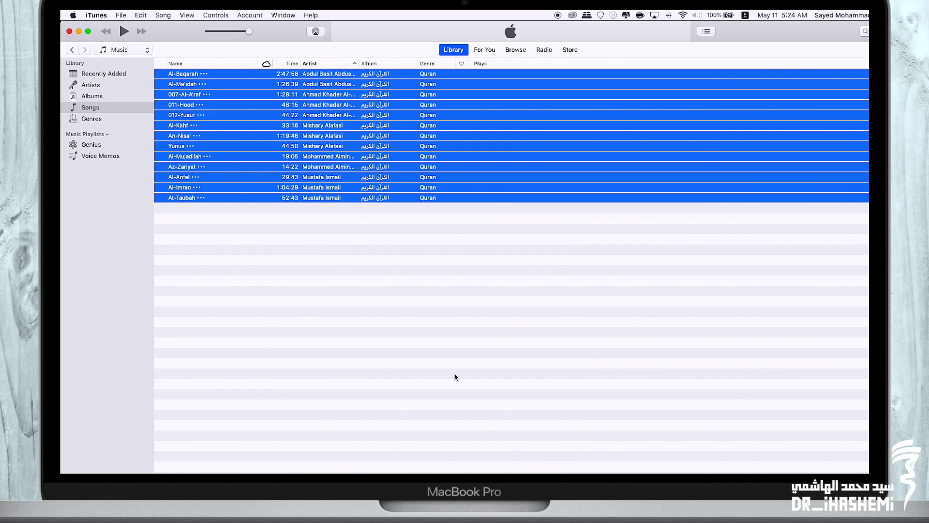
pyautogui.click(377, 213)
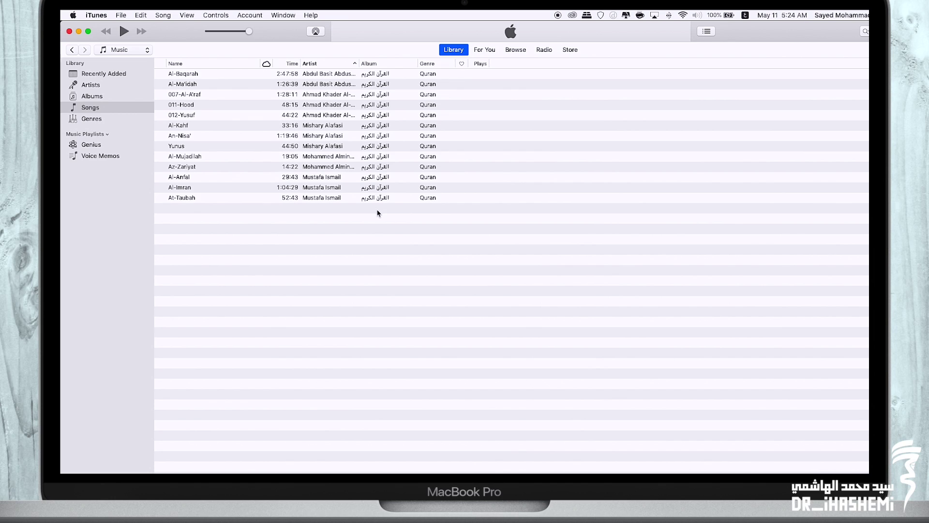
pyautogui.click(326, 75)
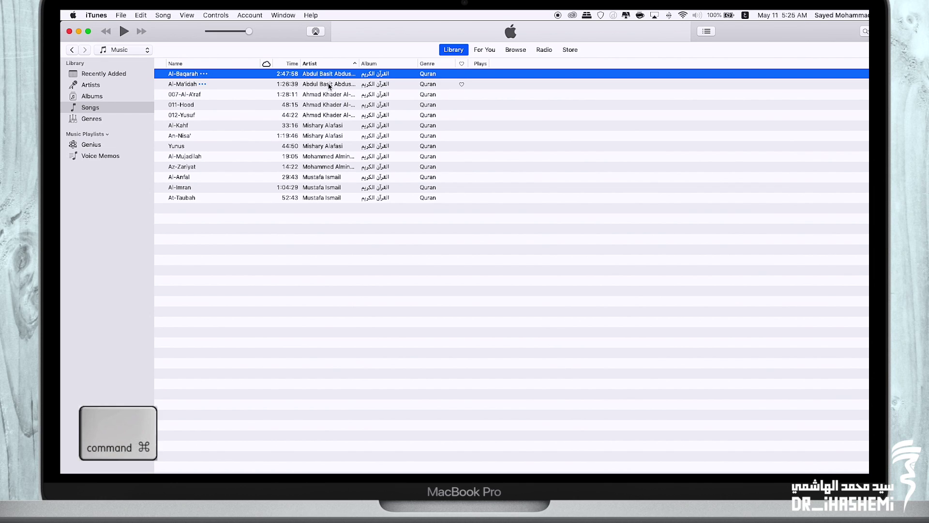
pyautogui.press('ctrl')
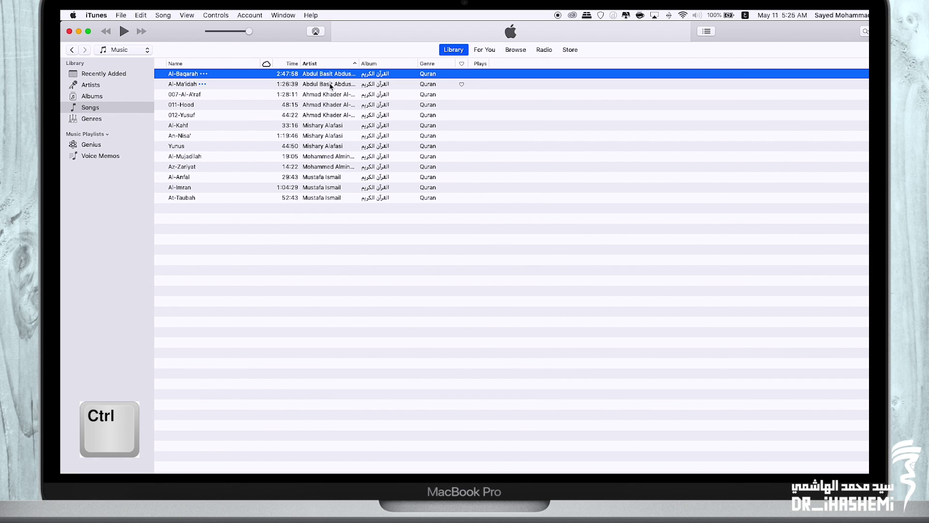
pyautogui.moveTo(344, 94); pyautogui.dragTo(349, 115)
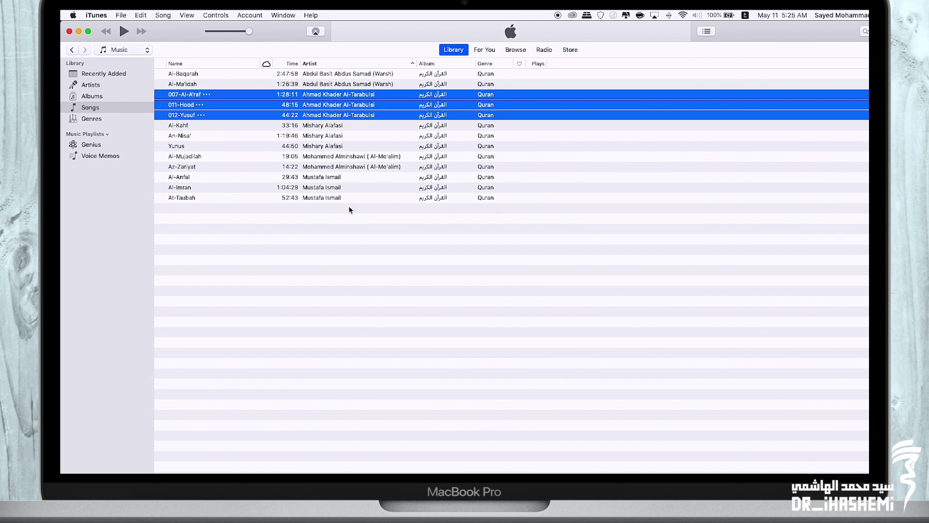
# Set the artist of the songs Al-Anfal, Al-Imran and At-Taubah together to مصطفى اسماعيل.
pyautogui.click(340, 178)
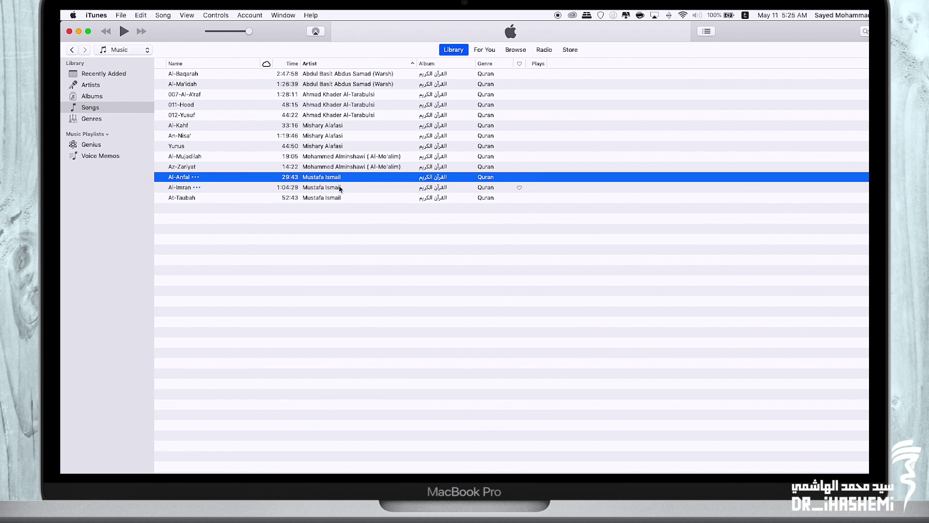
pyautogui.keyDown('super'); pyautogui.click(339, 197); pyautogui.keyUp('super')
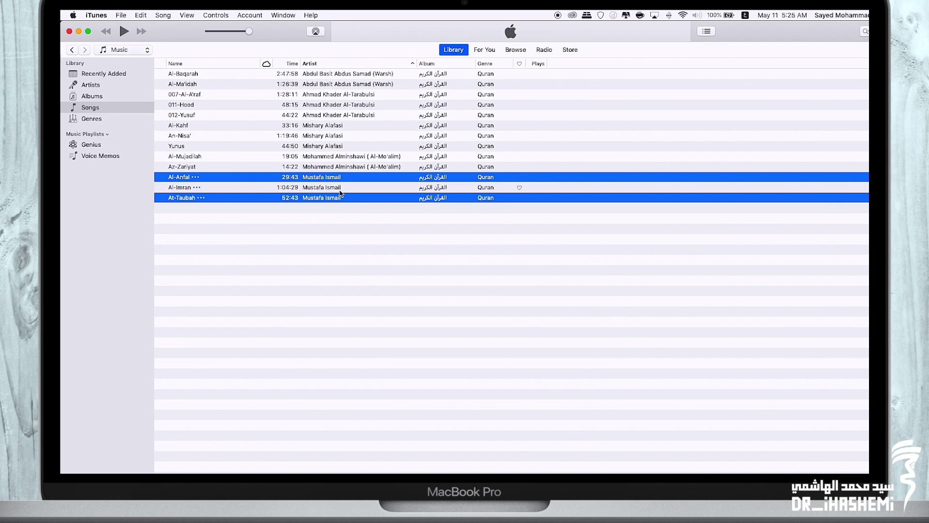
pyautogui.keyDown('super'); pyautogui.click(340, 189); pyautogui.keyUp('super')
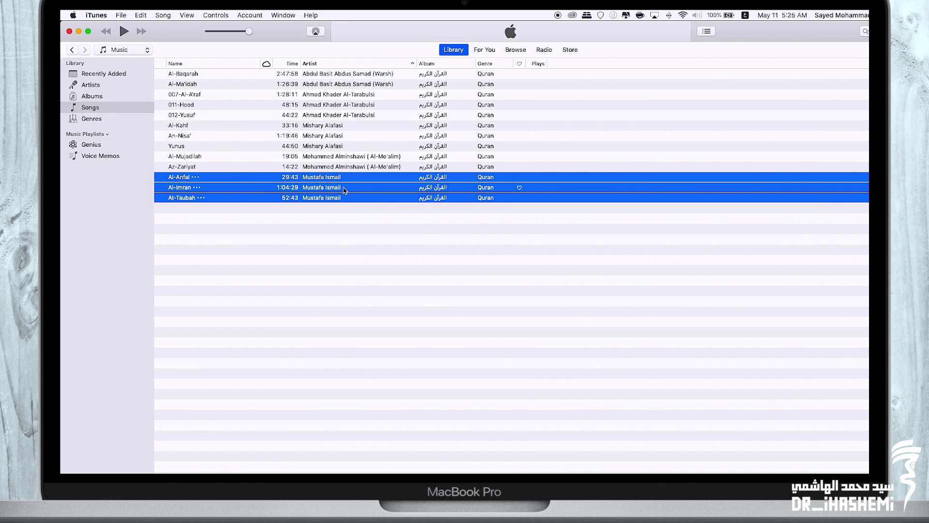
pyautogui.rightClick(345, 189)
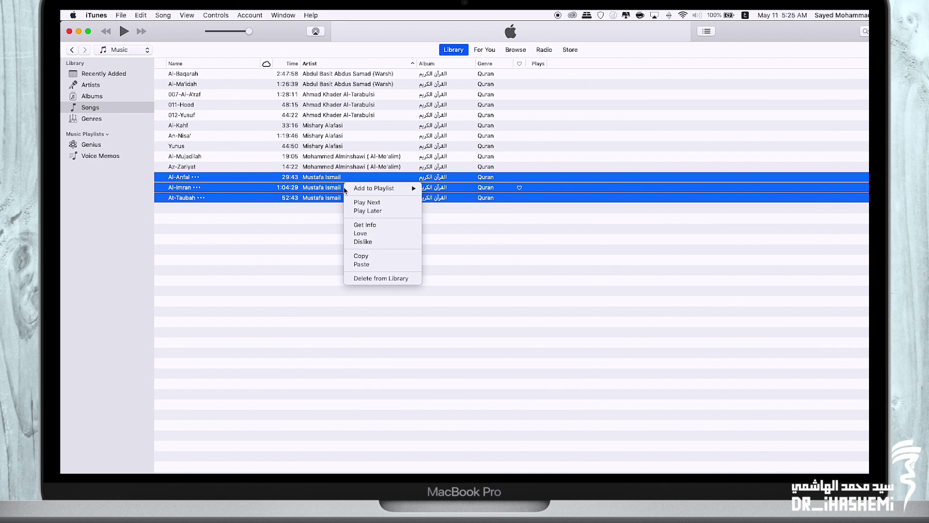
pyautogui.click(381, 225)
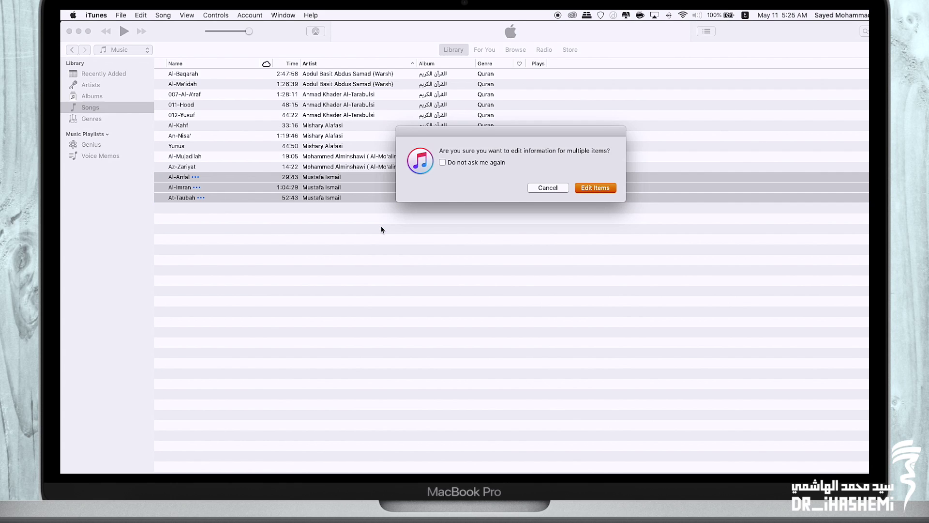
pyautogui.click(595, 188)
pyautogui.moveTo(473, 173); pyautogui.dragTo(453, 117)
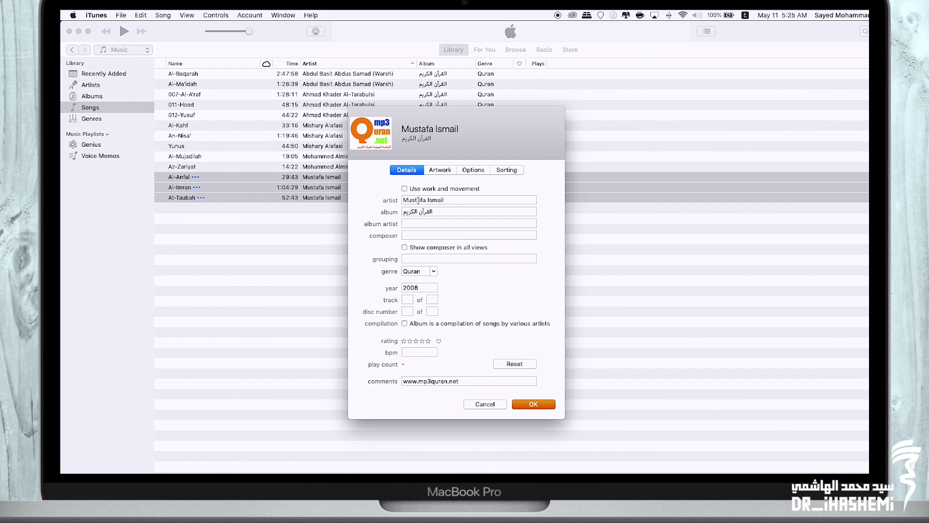
pyautogui.tripleClick(455, 199)
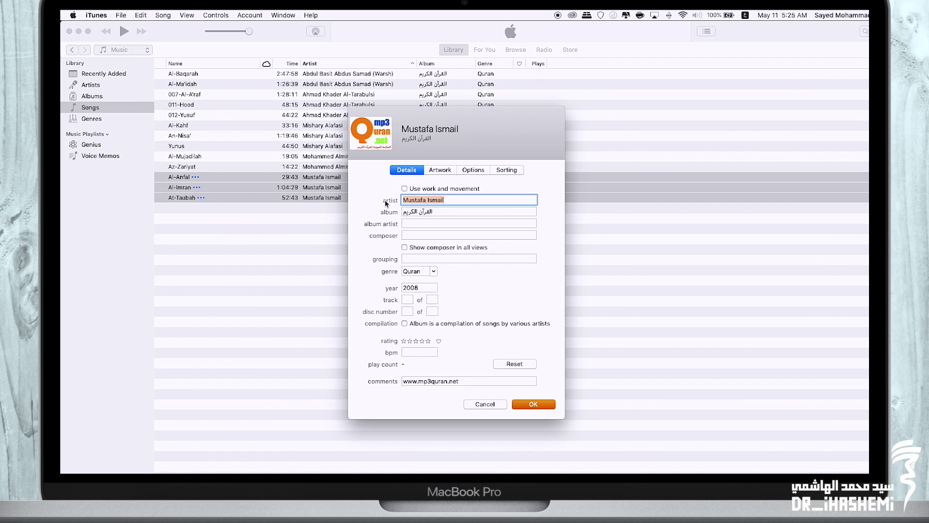
pyautogui.write('مص')
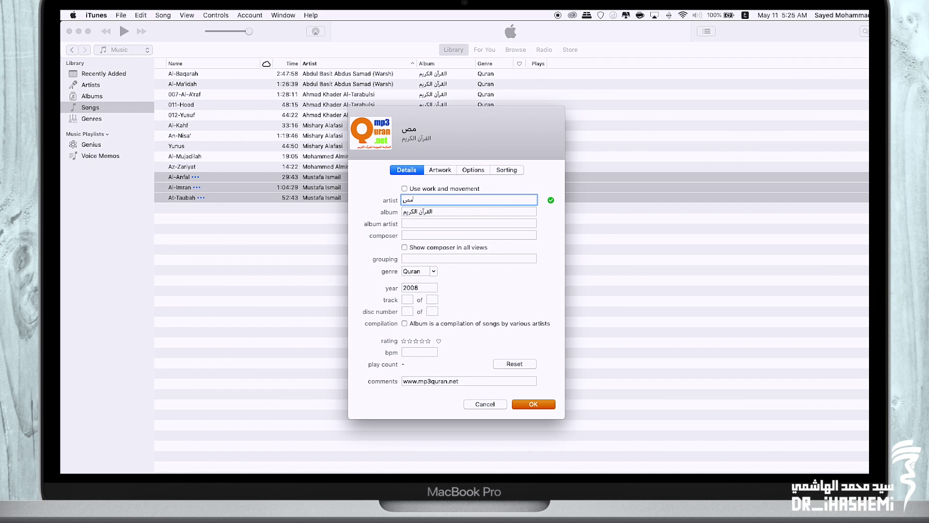
pyautogui.write('طفى اسماعيل')
pyautogui.click(523, 404)
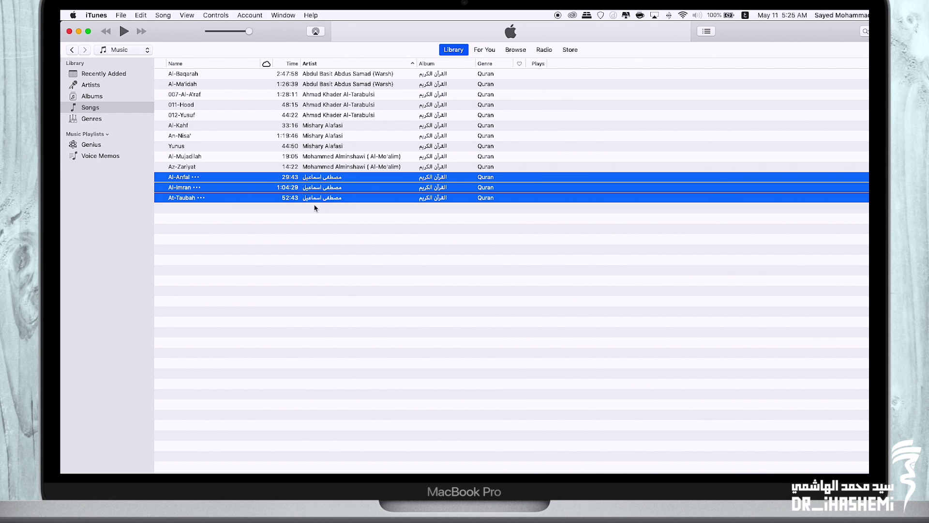
pyautogui.click(193, 208)
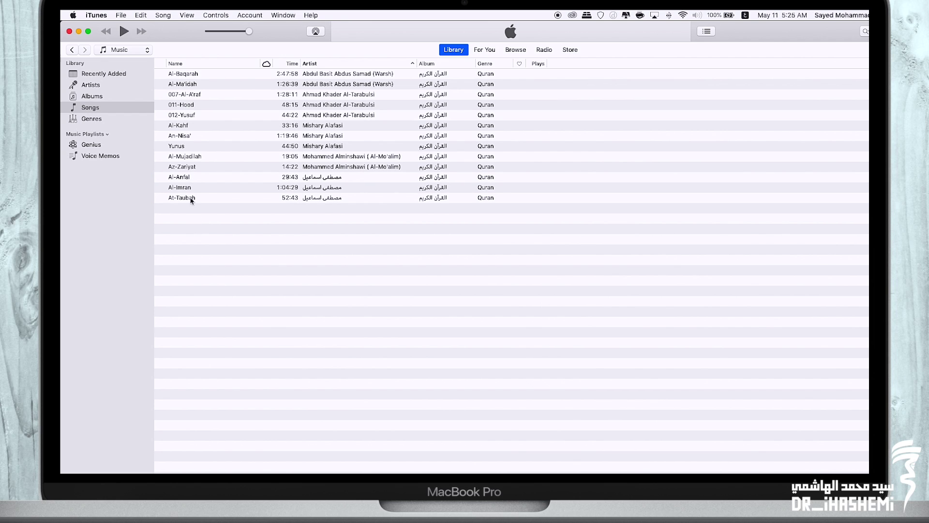
# Rename the song Al-Anfal as سورة الانفال.
pyautogui.rightClick(196, 176)
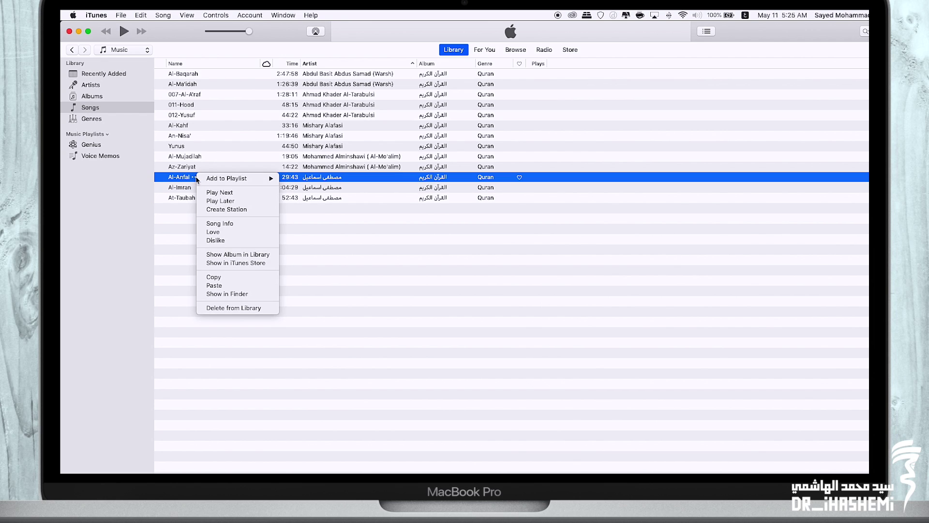
pyautogui.click(242, 223)
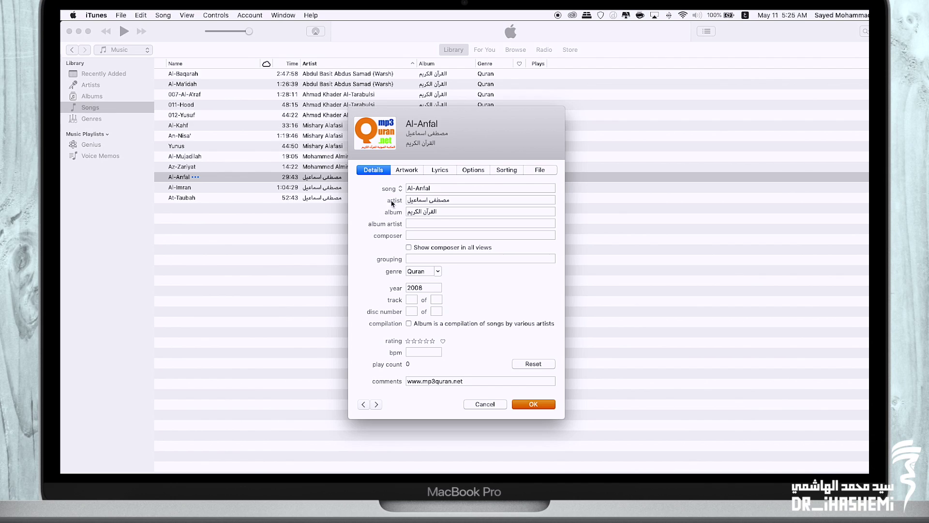
pyautogui.click(434, 187)
pyautogui.write('سورة الانفال')
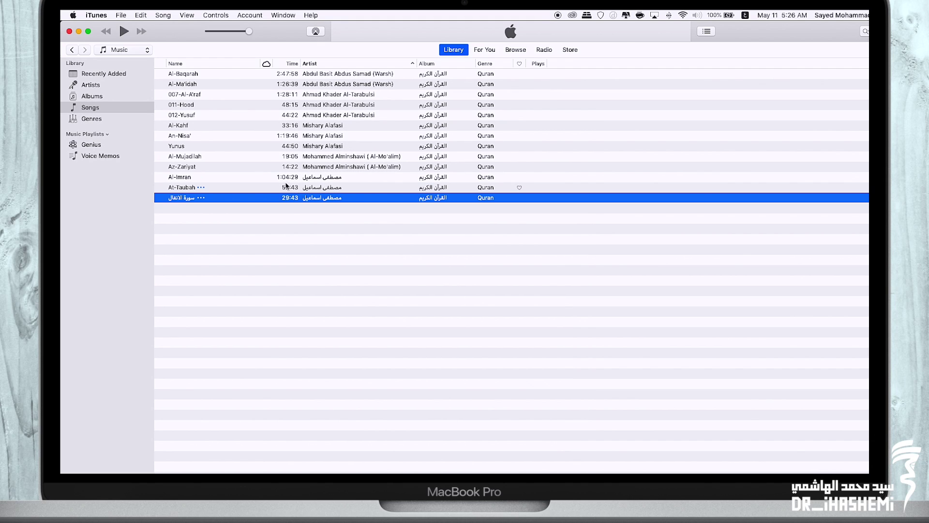
# Rename the song At-Taubah as سورة التوبة.
pyautogui.click(200, 188)
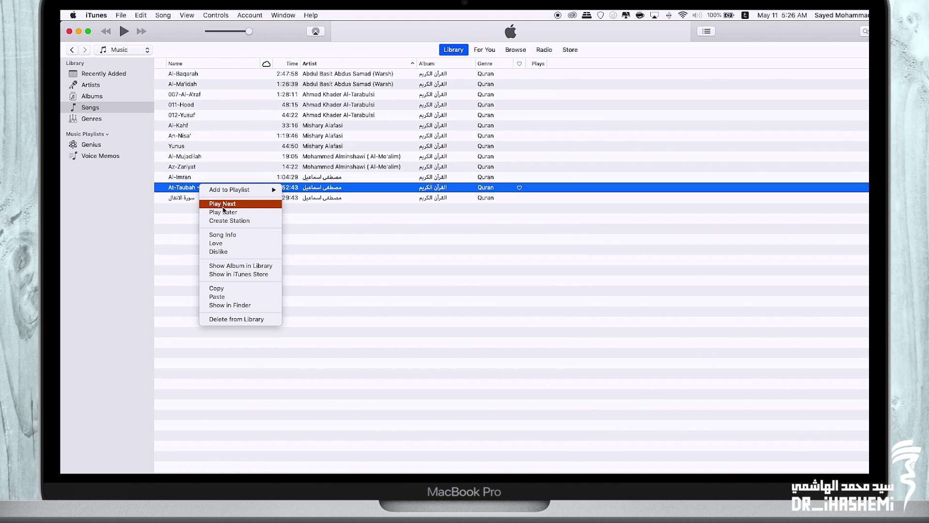
pyautogui.click(242, 238)
pyautogui.write('سورة التوبة')
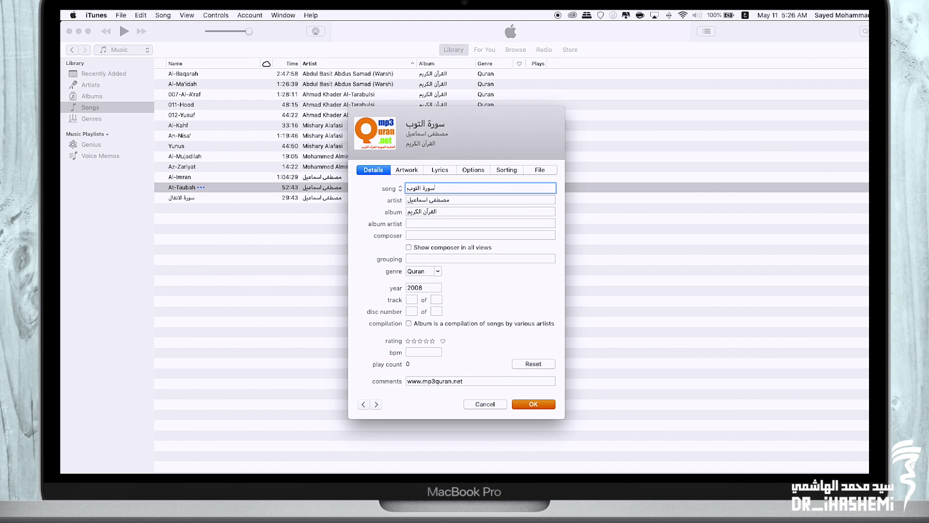
pyautogui.click(534, 405)
# Rename the song Al-Imran as سورة آل عمران.
pyautogui.click(216, 178)
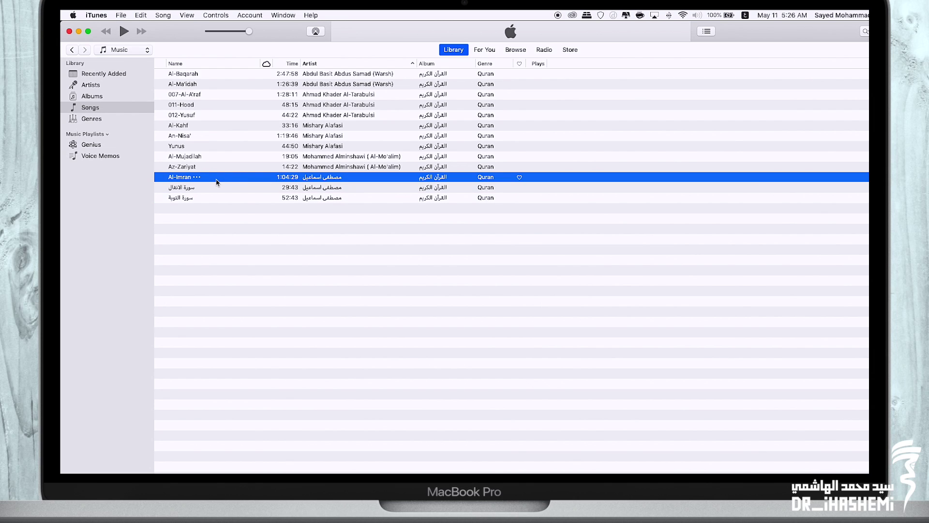
pyautogui.rightClick(216, 176)
pyautogui.click(192, 217)
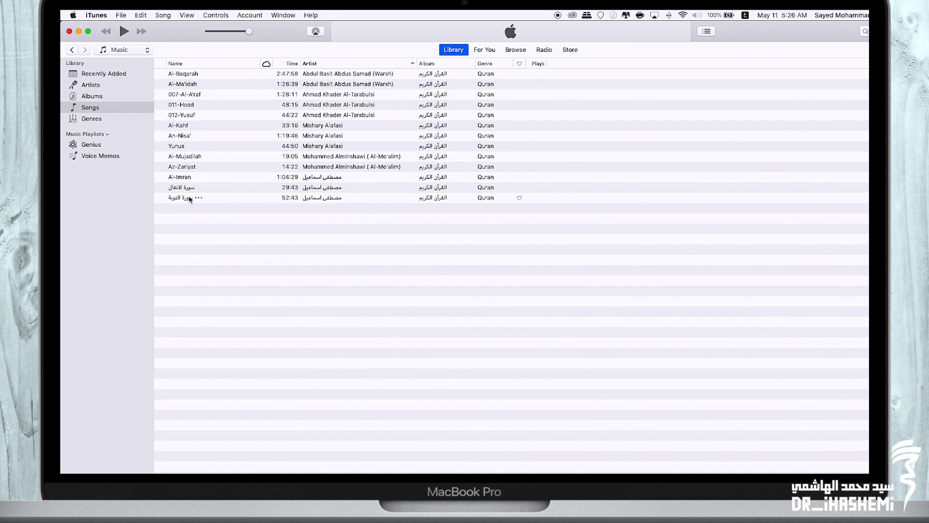
pyautogui.click(187, 180)
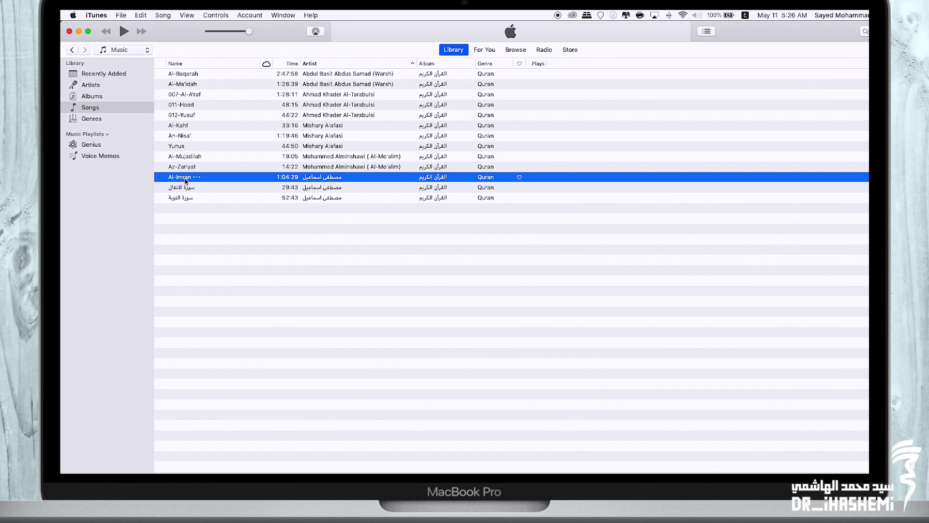
pyautogui.click(185, 178)
pyautogui.write('سورة آل عمران')
# Rename the songs Az-Zariyat and Al-Mujadilah as سورة الذاريات and سورة المجادلة.
pyautogui.hotkey('shift', 'Tab')
pyautogui.write('سورة الذاريات')
pyautogui.hotkey('shift', 'Tab')
pyautogui.write('سورة المجادلة')
# Rename the songs Yunus and An-Nisa' as سورة يونس and سورة النساء.
pyautogui.hotkey('shift', 'Tab')
pyautogui.write('سورة يونس')
pyautogui.hotkey('shift', 'Tab')
pyautogui.write('سورة النساء')
# Rename Al-Kahf, 012-Yusuf, 011-Hood and 007-Al-A'raf as سورة الكهف, سورة يوسف, سورة هود and سورة الاعراف.
pyautogui.hotkey('shift', 'Tab')
pyautogui.hotkey('shift', 'Tab')
pyautogui.write('سورة هود')
pyautogui.hotkey('shift', 'Tab')
pyautogui.write('سورة الاعراف')
# Rename the songs Al-Baqarah and Al-Ma'idah as سورة البقرة and سورة المائدة.
pyautogui.hotkey('shift', 'Tab')
pyautogui.hotkey('shift', 'Tab')
pyautogui.write('سورة البقرة')
pyautogui.press('Return')
pyautogui.write('سورة المائدة')
pyautogui.press('Return')
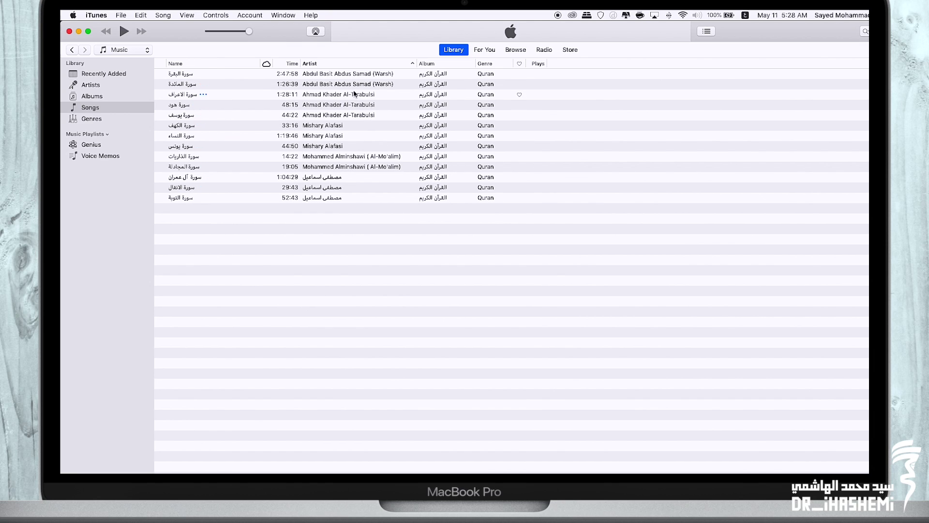
# Set the artist of the songs سورة البقرة and سورة المائدة together to عبدالباسط.
pyautogui.click(333, 75)
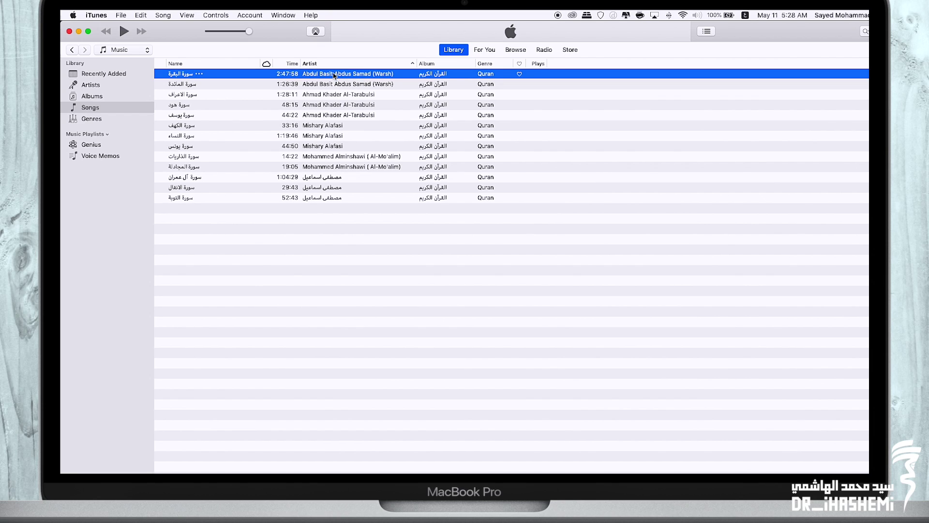
pyautogui.keyDown('shift'); pyautogui.click(347, 85); pyautogui.keyUp('shift')
pyautogui.rightClick(350, 85)
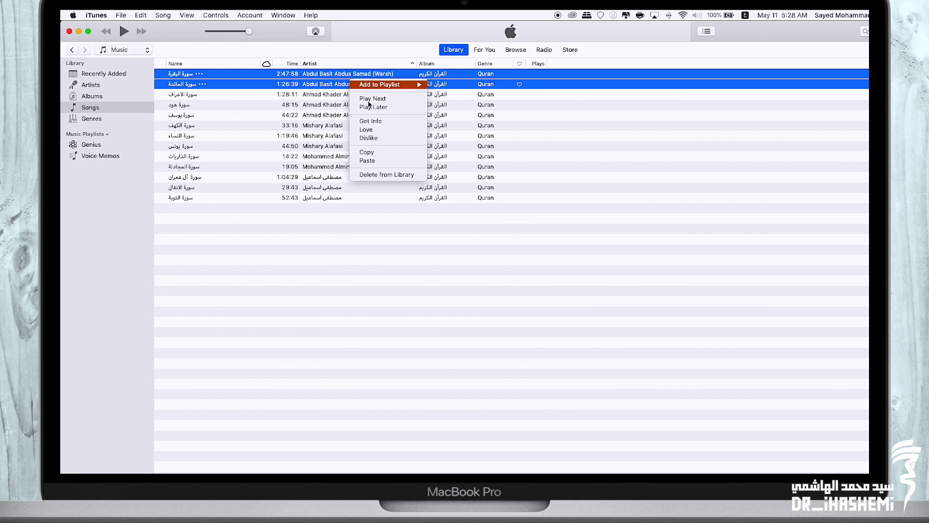
pyautogui.click(391, 124)
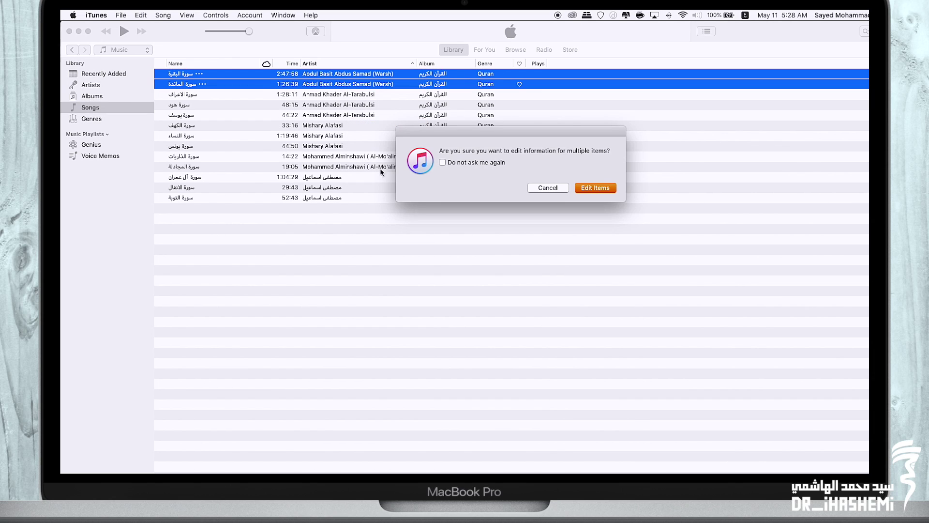
pyautogui.click(599, 190)
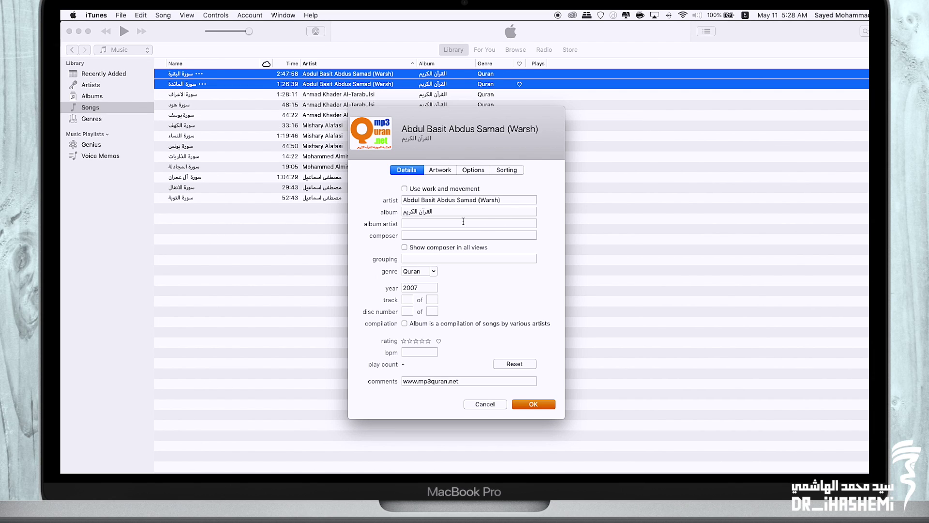
pyautogui.tripleClick(509, 200)
pyautogui.write('عبدالباسط')
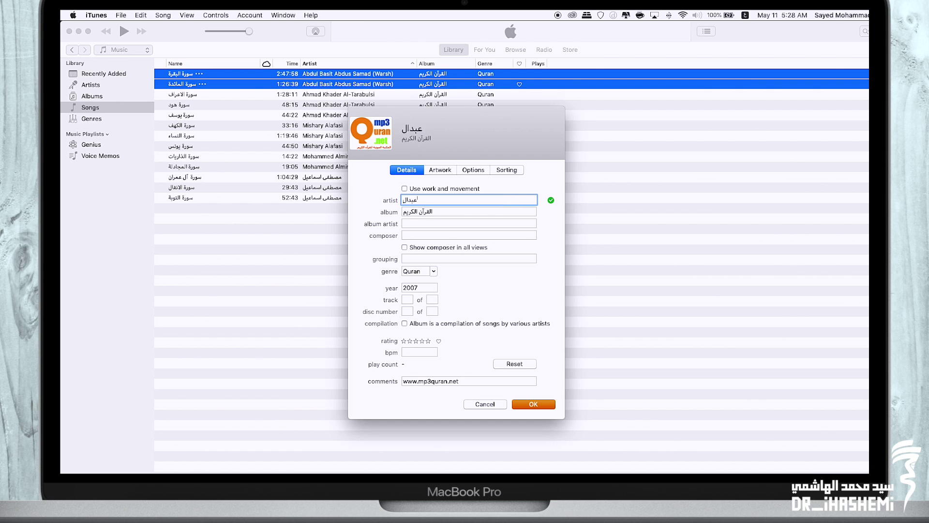
pyautogui.press('Return')
# Set the artist of the songs سورة الذاريات and سورة المجادلة together to المنشاوي.
pyautogui.moveTo(333, 135); pyautogui.dragTo(333, 145)
pyautogui.rightClick(344, 133)
pyautogui.click(373, 175)
pyautogui.tripleClick(509, 200)
pyautogui.press('super+v')
pyautogui.press('Return')
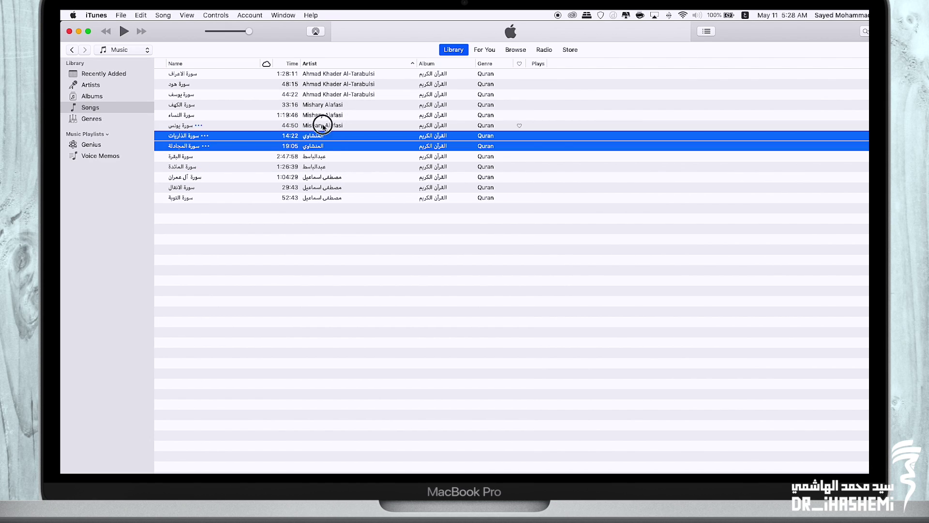
# Set the artist of the three Mishary Alafasi songs together to العفاسي.
pyautogui.moveTo(333, 105); pyautogui.dragTo(334, 125)
pyautogui.press('super+i')
pyautogui.click(586, 192)
pyautogui.press('super+v')
pyautogui.press('Return')
# Set the artist of the three Ahmad Khader Al-Tarabulsi songs together to الطربلسي.
pyautogui.moveTo(334, 74); pyautogui.dragTo(334, 94)
pyautogui.press('super+i')
pyautogui.click(585, 192)
pyautogui.press('super+v')
pyautogui.click(536, 403)
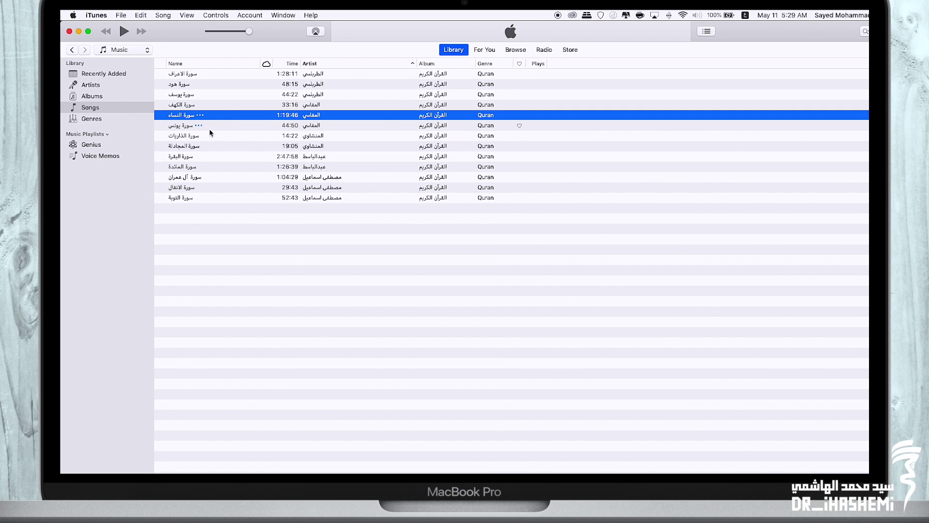
# Examine the album artwork of سورة النساء and its delete option, and close the song information without changes.
pyautogui.rightClick(221, 115)
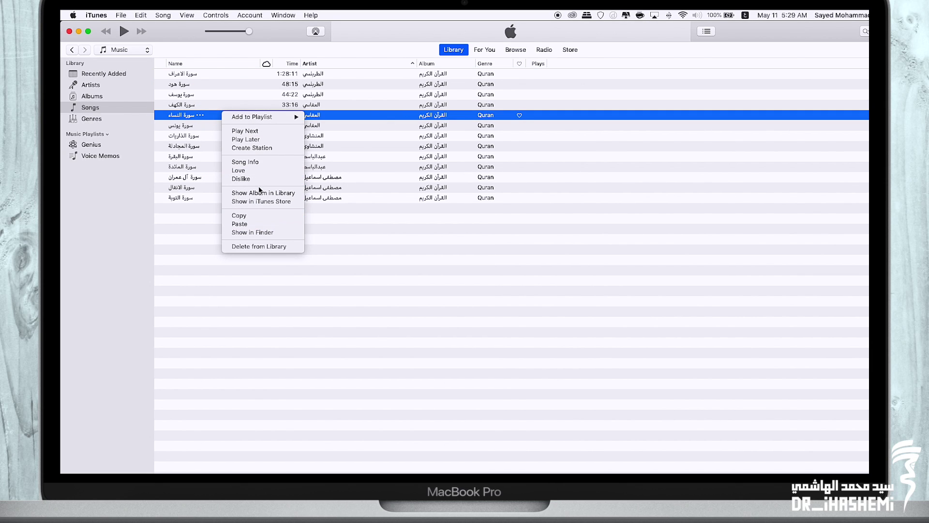
pyautogui.click(259, 163)
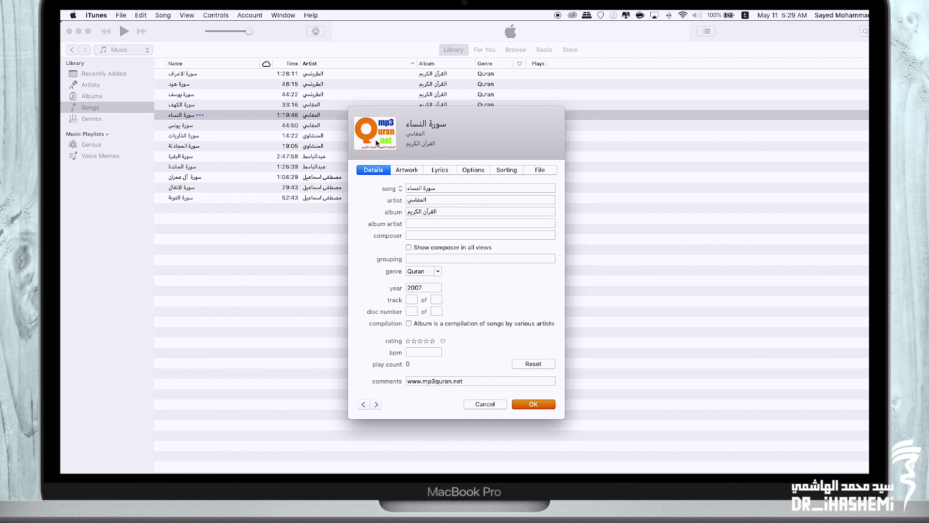
pyautogui.click(403, 170)
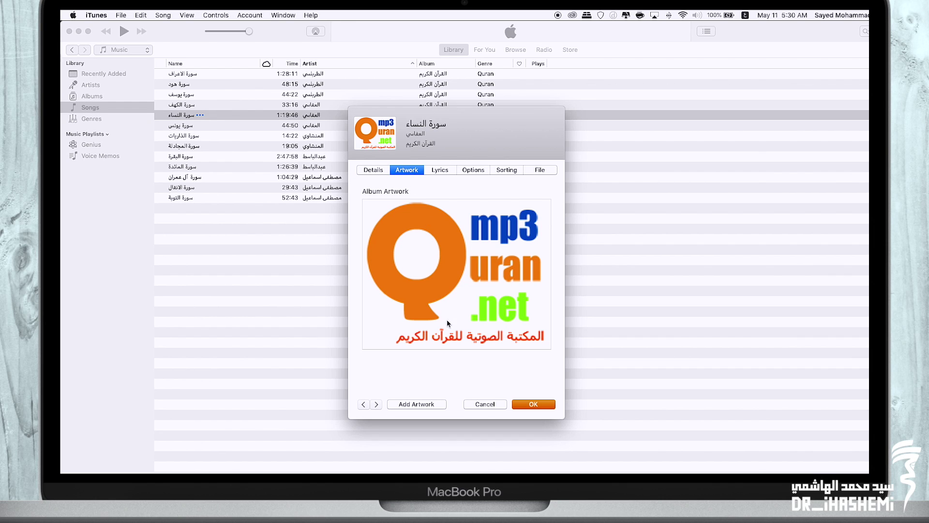
pyautogui.click(462, 259)
pyautogui.rightClick(462, 259)
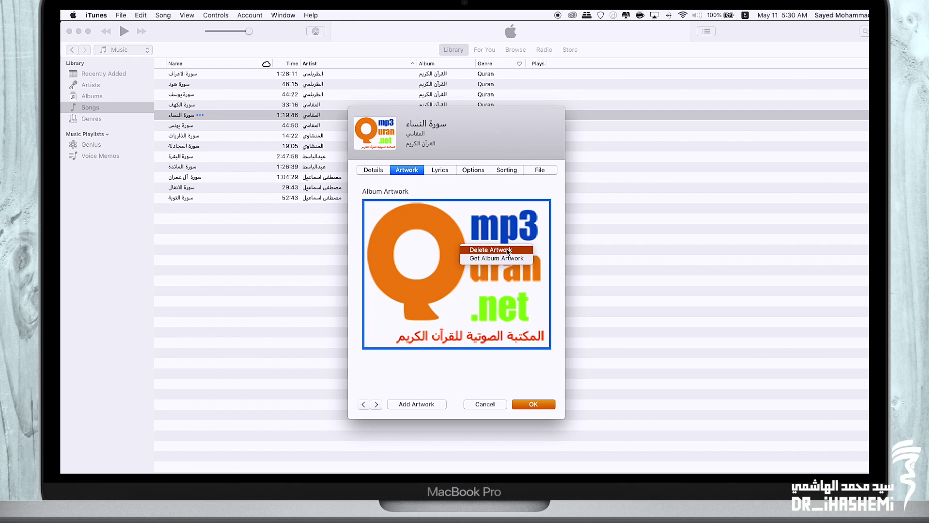
pyautogui.click(450, 328)
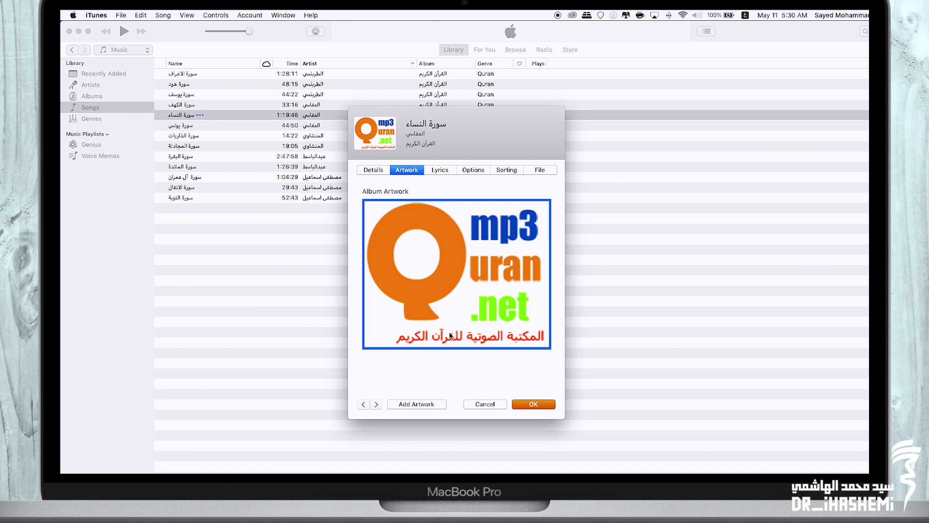
pyautogui.click(484, 406)
# Add the red logo JPG from the original folder as album artwork for all the songs together.
pyautogui.click(233, 76)
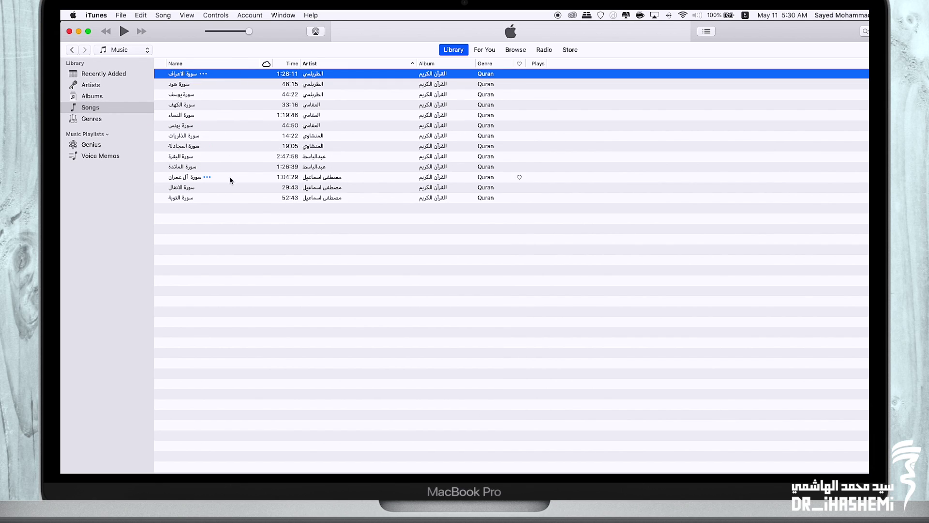
pyautogui.keyDown('shift'); pyautogui.click(230, 196); pyautogui.keyUp('shift')
pyautogui.rightClick(237, 199)
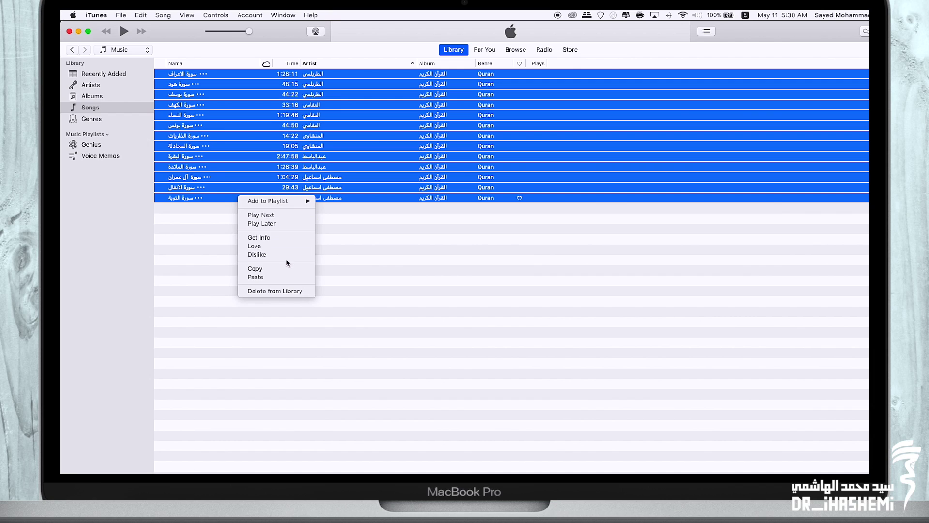
pyautogui.click(279, 237)
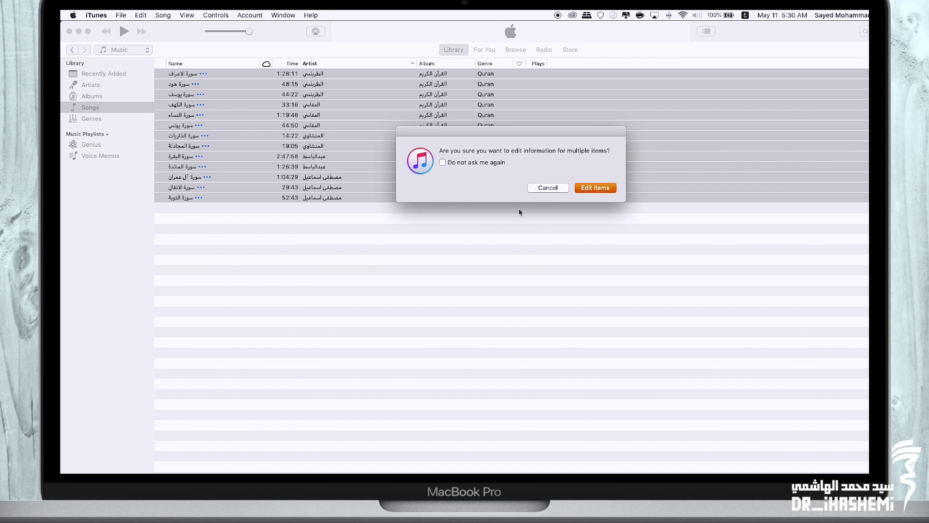
pyautogui.click(584, 192)
pyautogui.click(431, 171)
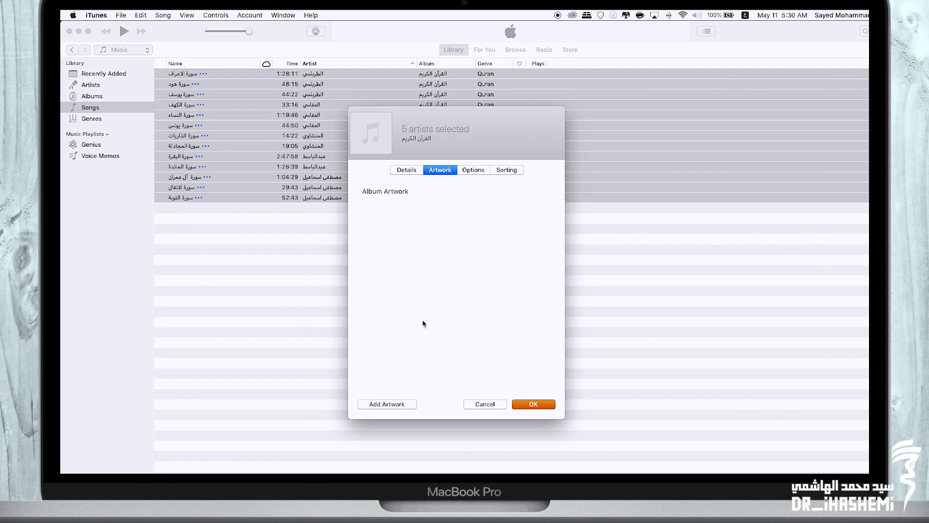
pyautogui.click(412, 403)
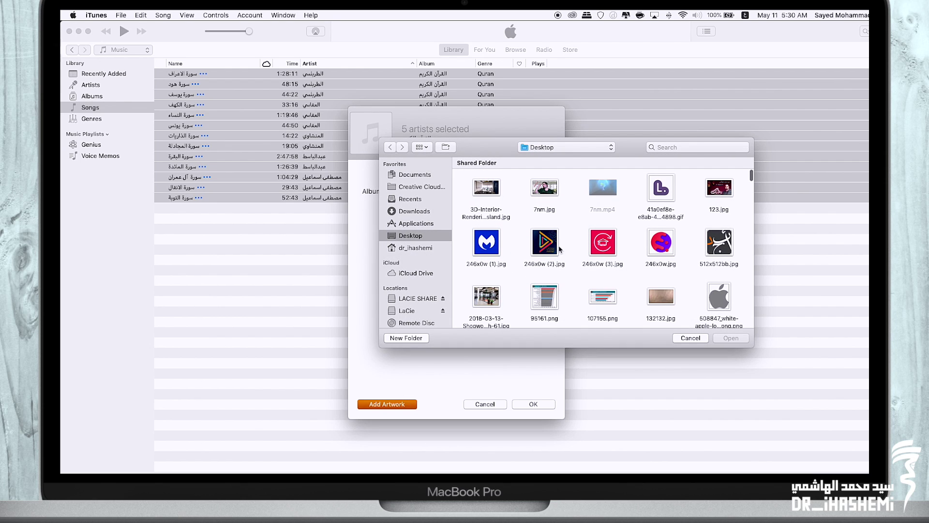
pyautogui.scroll(-10, 557, 244)
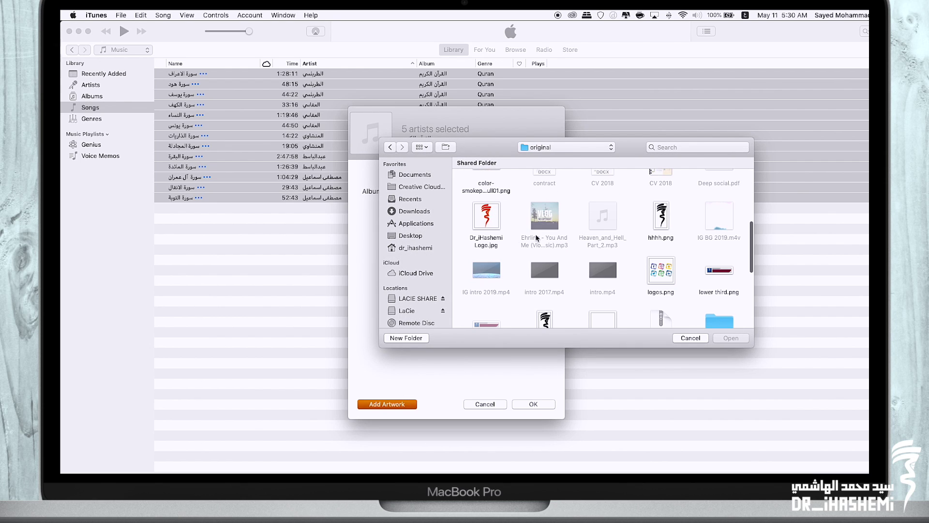
pyautogui.click(488, 221)
pyautogui.click(728, 339)
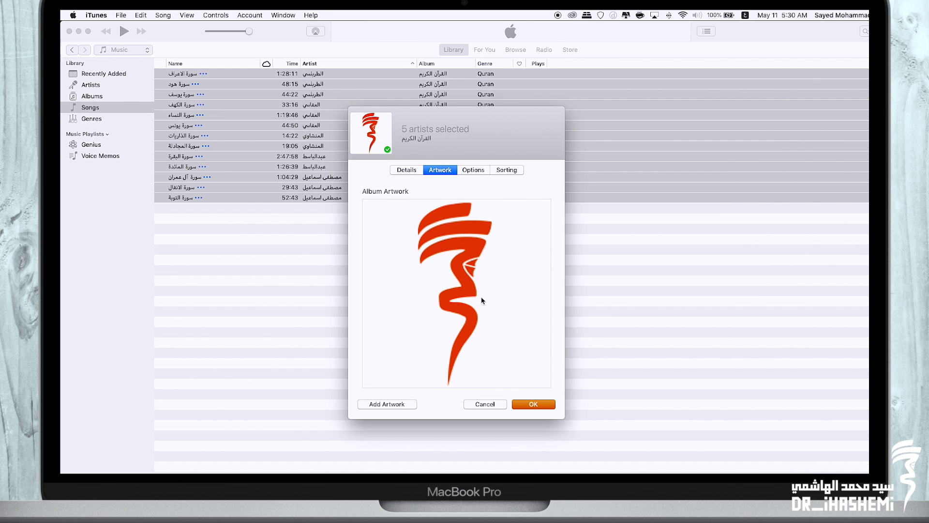
pyautogui.click(524, 409)
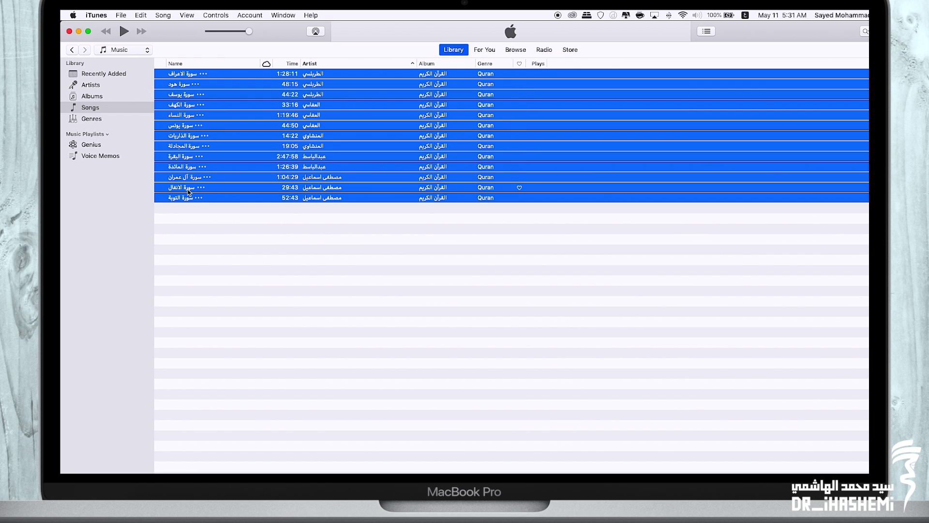
pyautogui.click(236, 213)
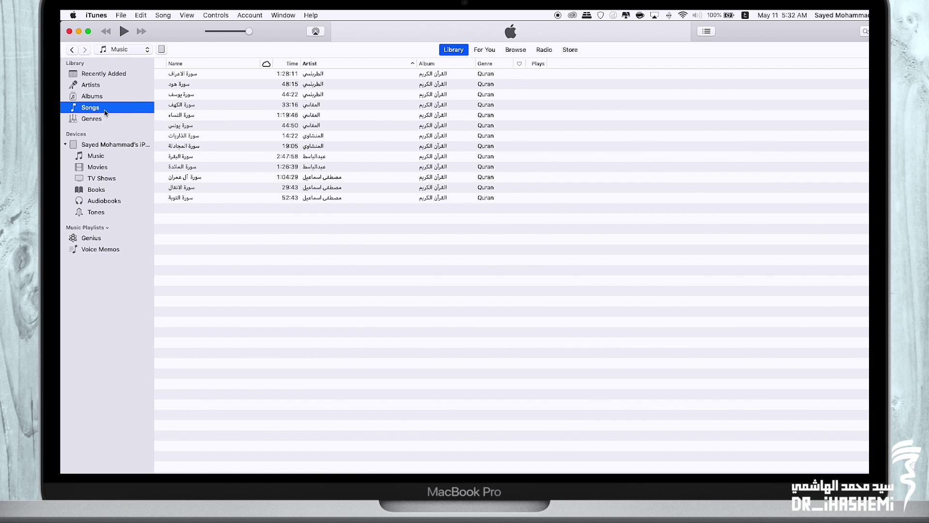
pyautogui.click(198, 196)
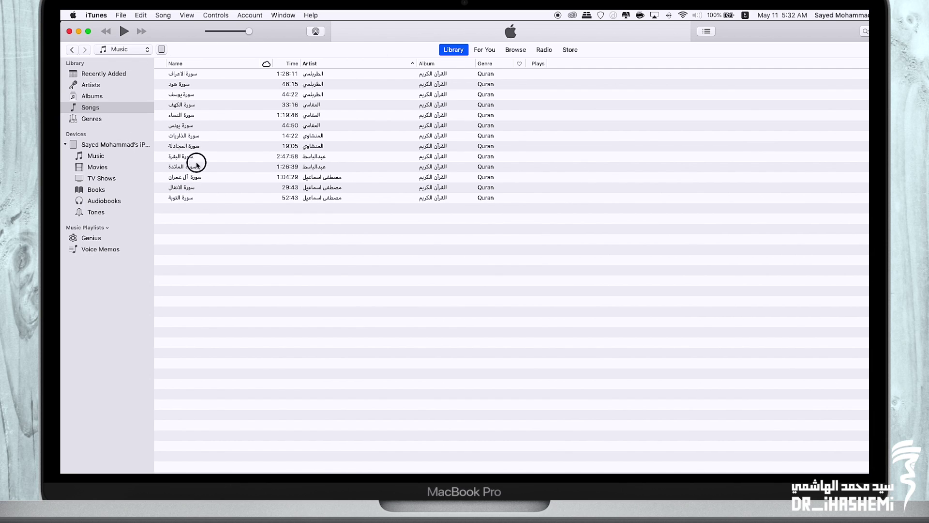
pyautogui.click(199, 76)
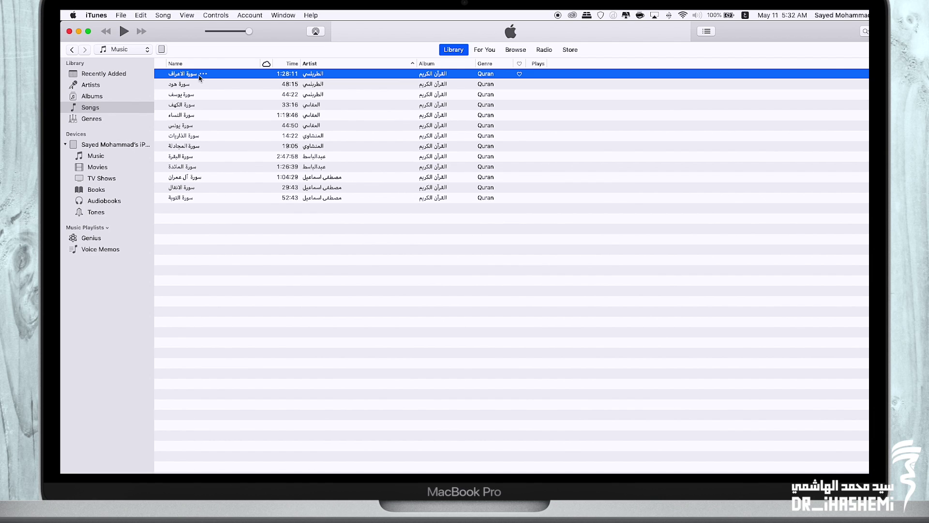
pyautogui.press('super+a')
pyautogui.click(278, 271)
pyautogui.click(315, 203)
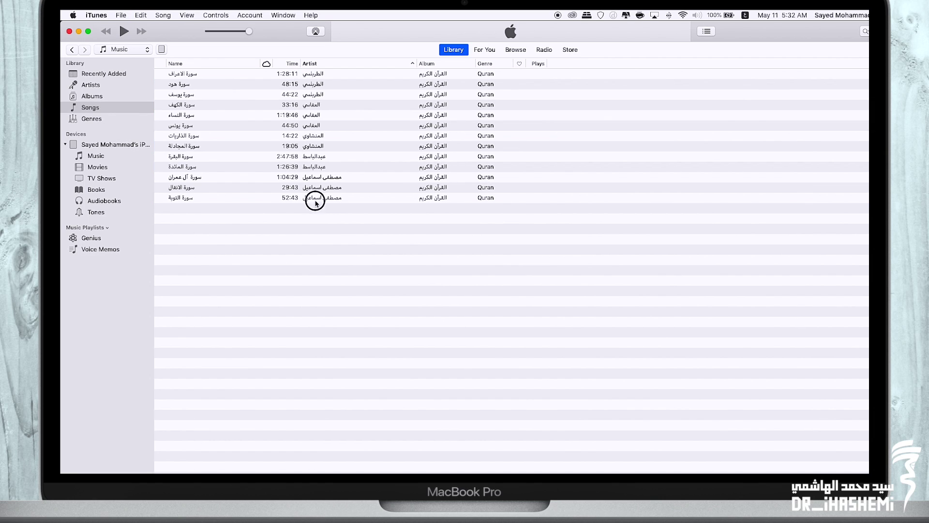
# Select all the songs from سورة الاعراف to سورة التوبة and transfer them to the connected device.
pyautogui.click(295, 201)
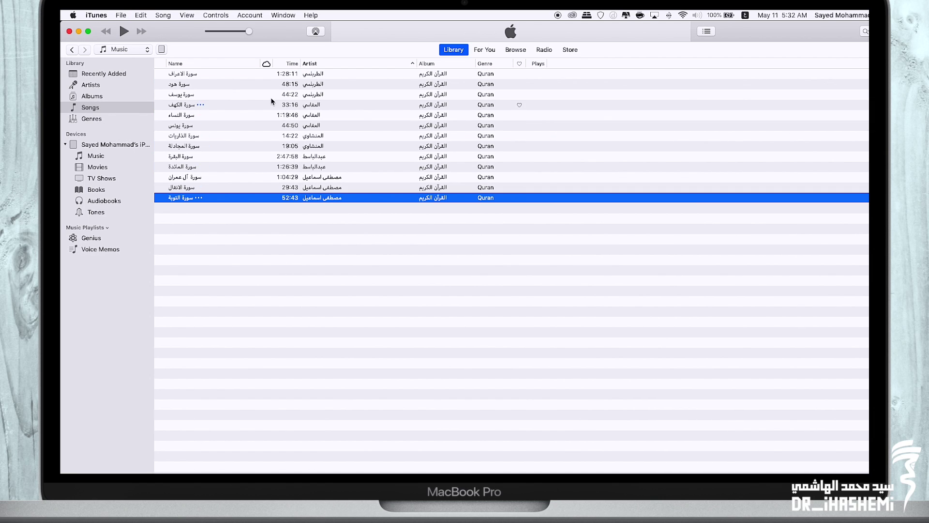
pyautogui.keyDown('shift'); pyautogui.click(282, 75); pyautogui.keyUp('shift')
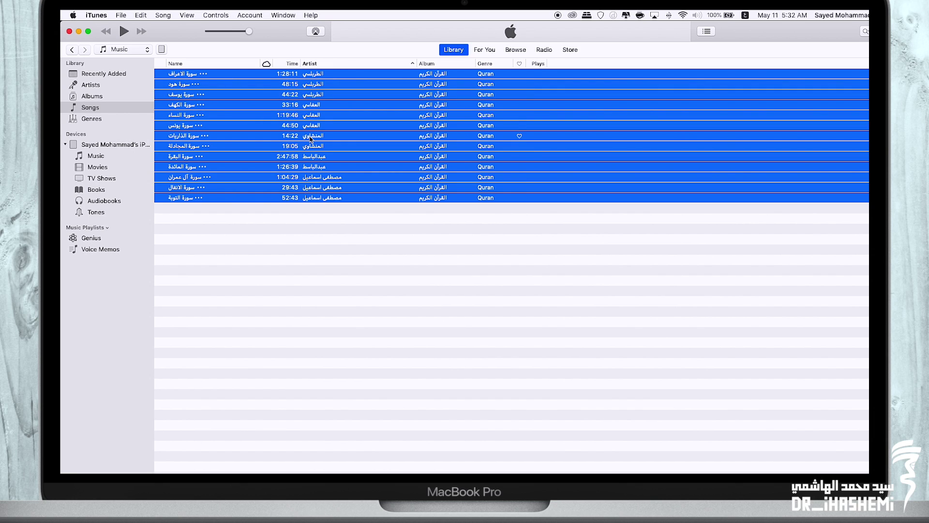
pyautogui.moveTo(310, 139); pyautogui.dragTo(115, 190)
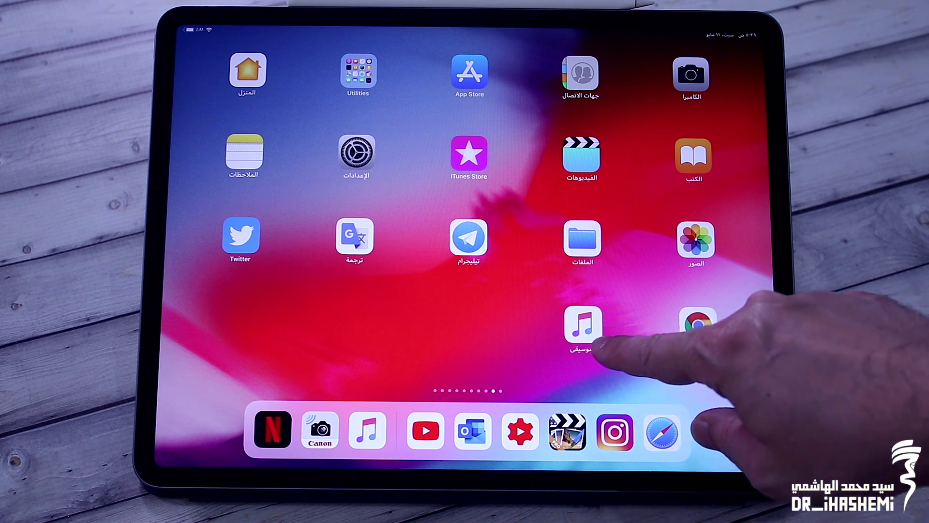
# Switch to the Music app on the iPad and view its library by artist, showing the album of عبدالباسط.
pyautogui.click(583, 324)
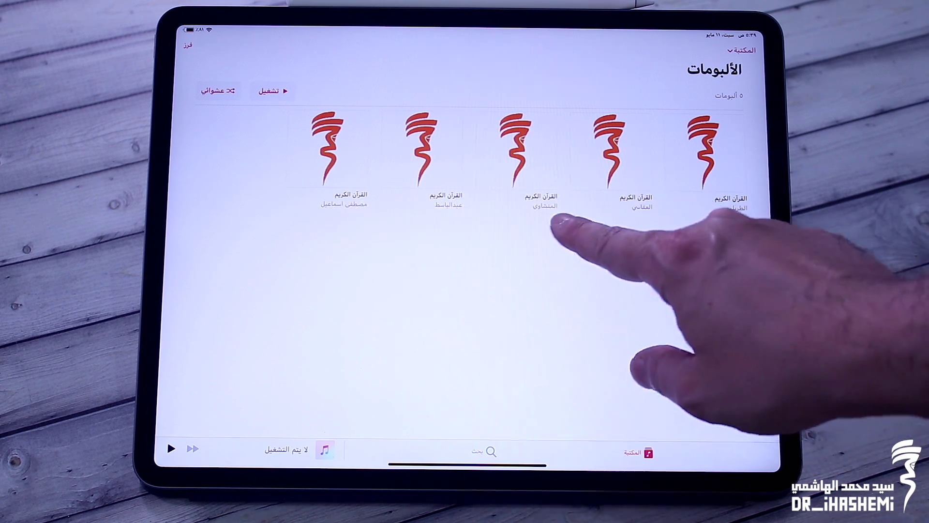
pyautogui.click(742, 50)
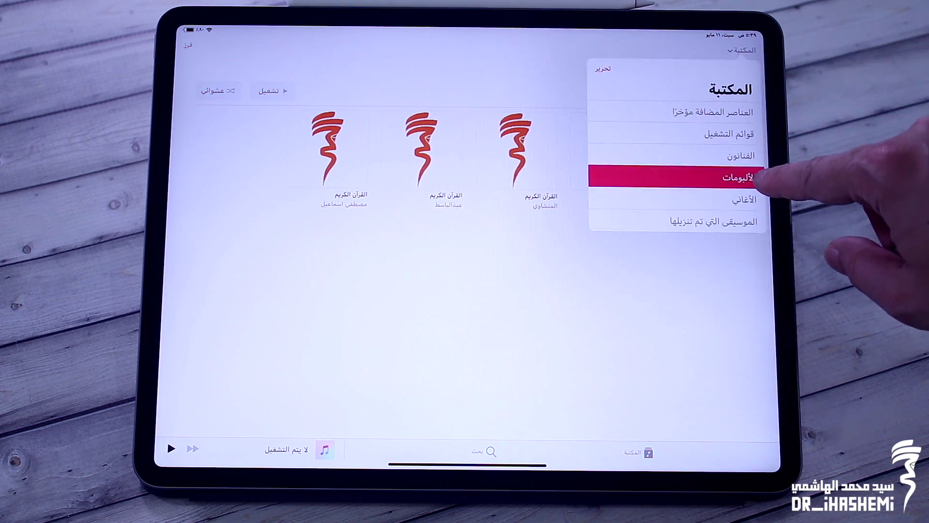
pyautogui.click(740, 155)
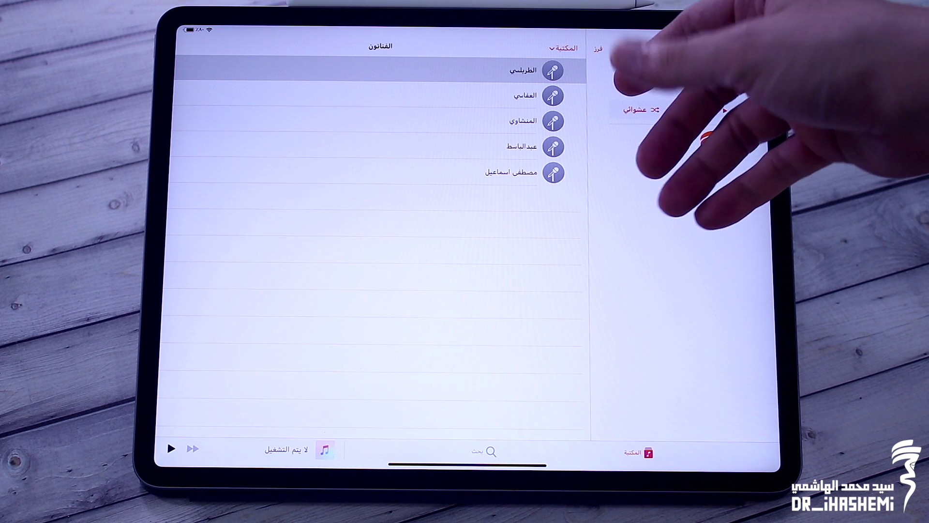
pyautogui.click(552, 147)
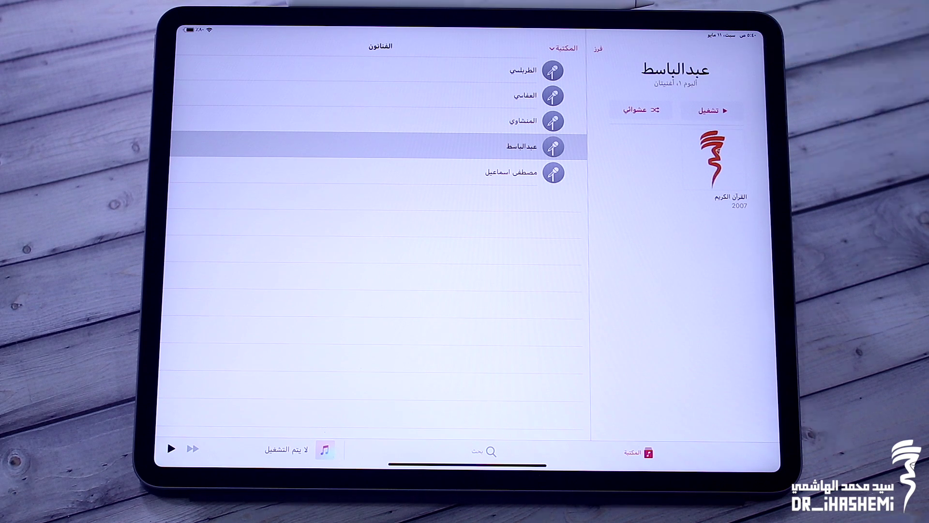
# Switch the iPad music library to the list of all songs and check the transferred recitations' titles, artists and artwork.
pyautogui.click(564, 48)
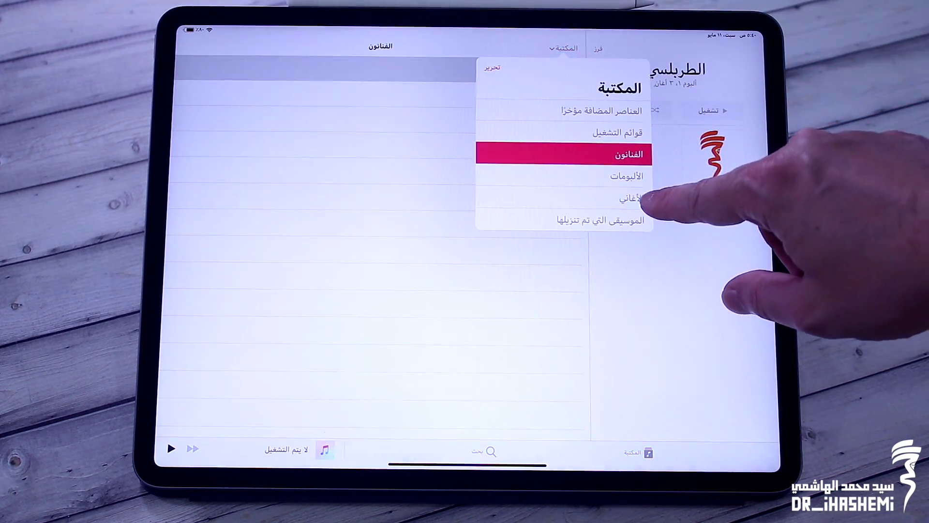
pyautogui.click(630, 198)
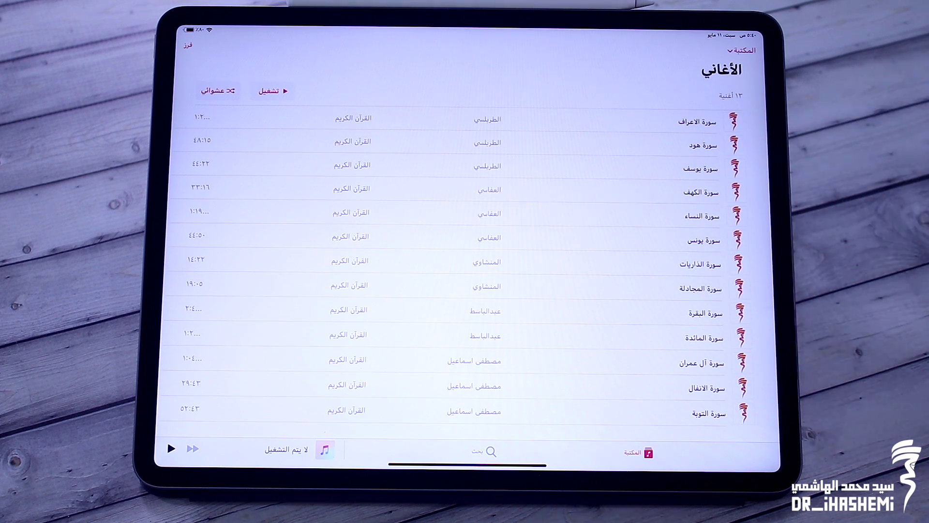
pyautogui.scroll(-3, 774, 281)
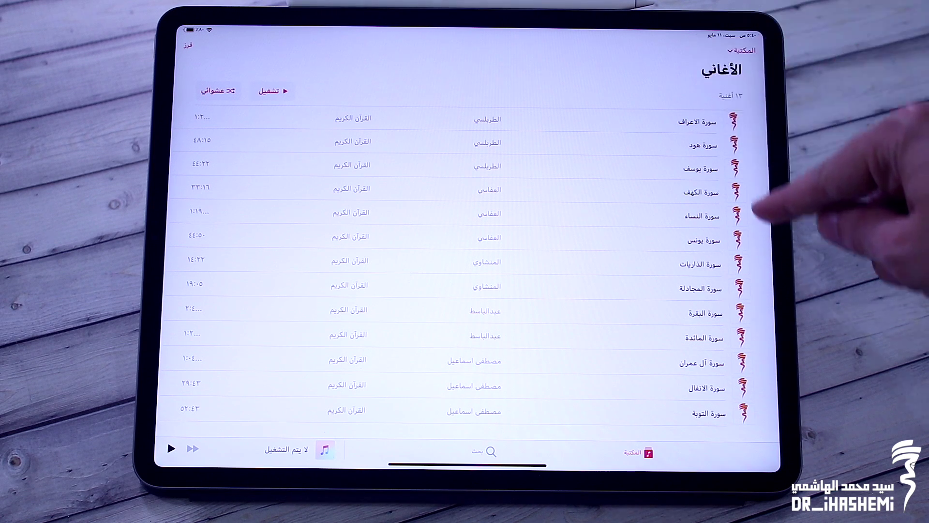
# Play سورة الاعراف, expand its player and raise the volume slightly.
pyautogui.click(696, 121)
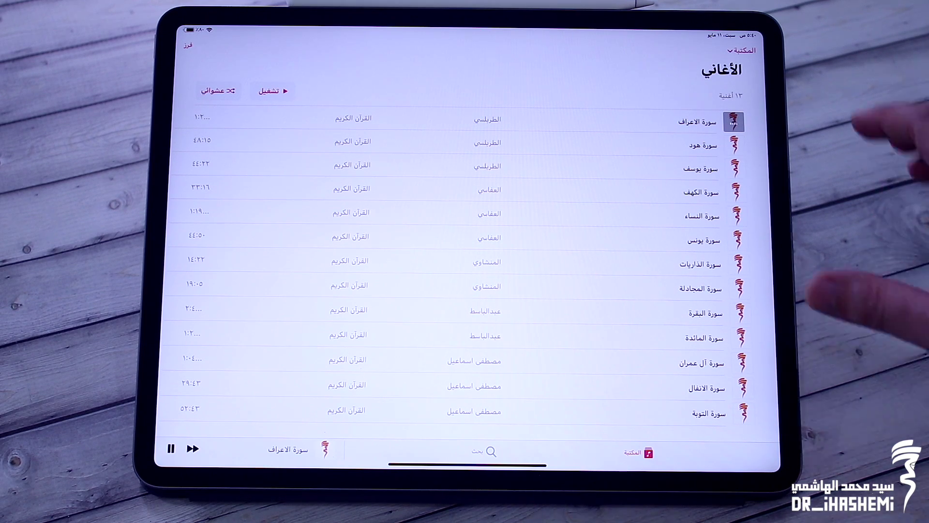
pyautogui.click(295, 450)
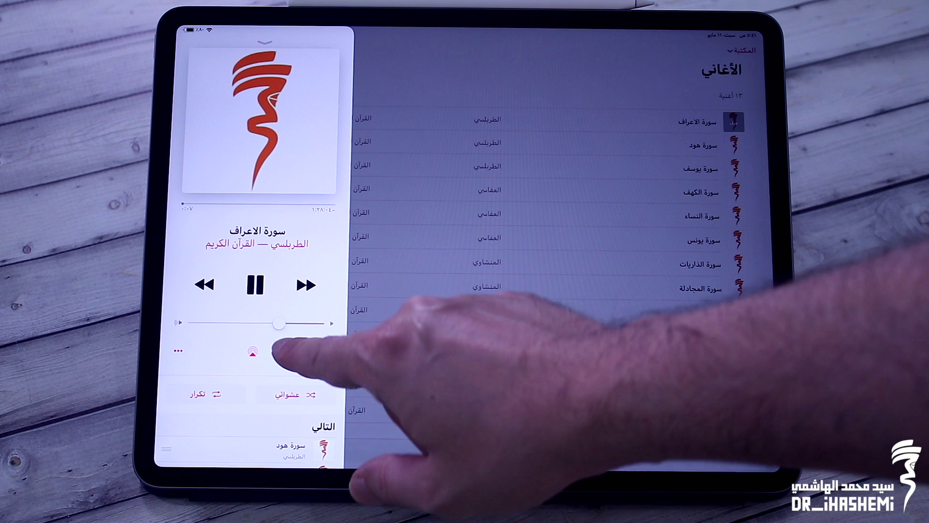
pyautogui.moveTo(278, 323); pyautogui.dragTo(290, 323)
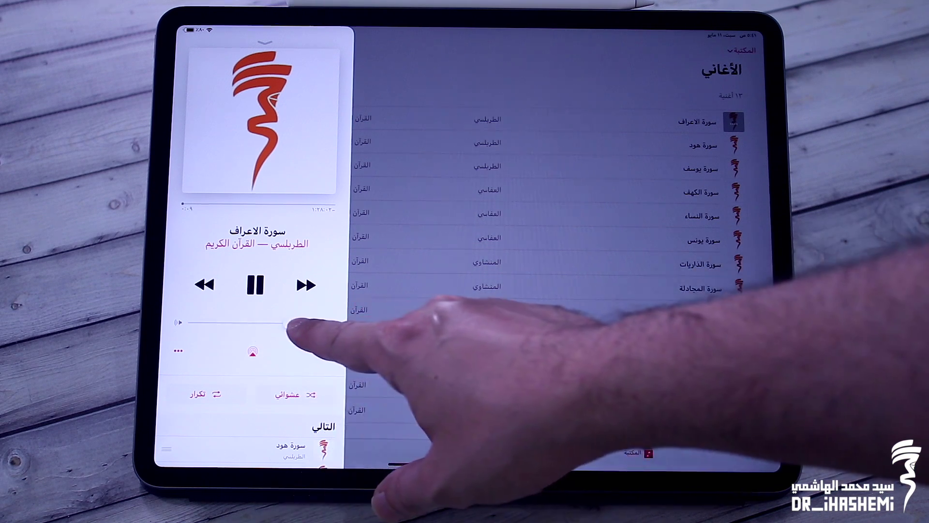